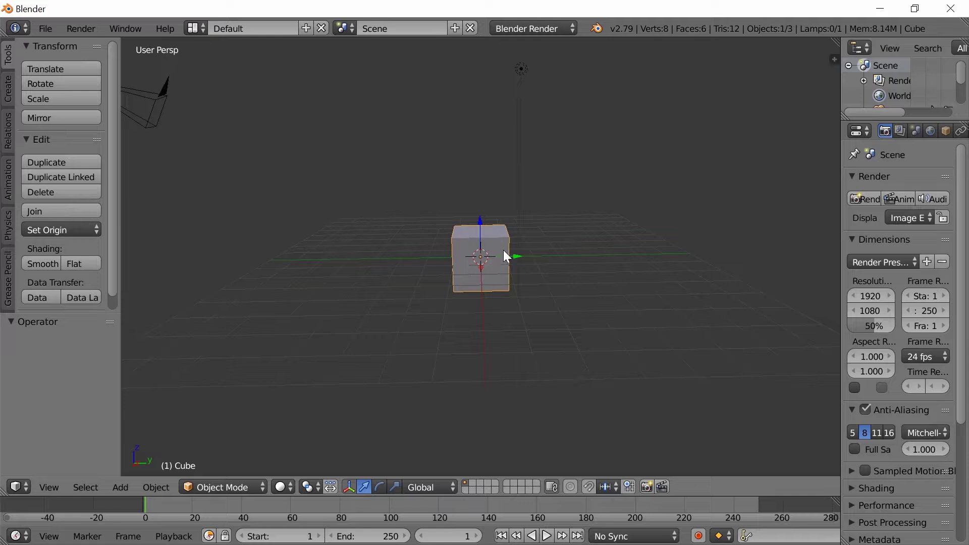
Delete the default cube and add a mesh cylinder in its place.
{"action": "key", "text": "x"}
{"action": "left_click", "coordinate": [495, 263]}
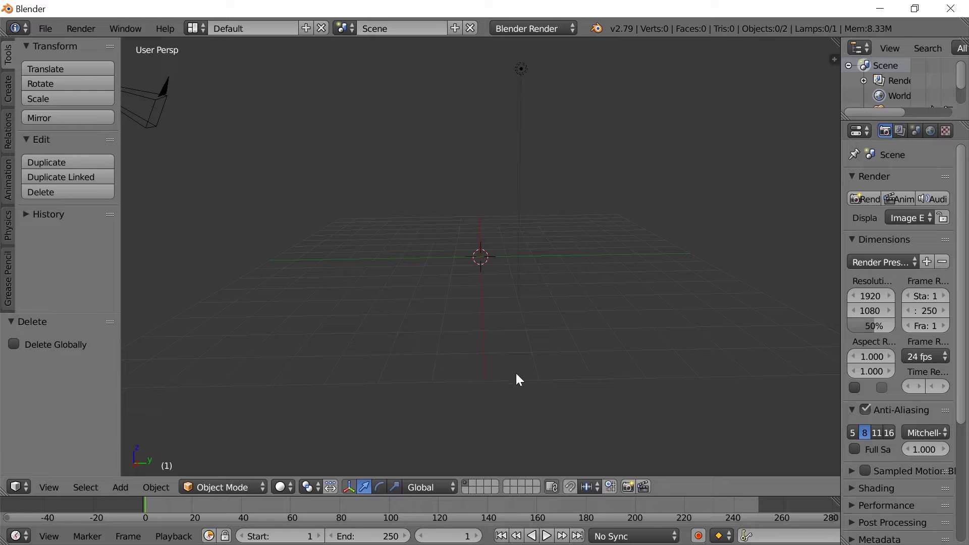
{"action": "key", "text": "shift+a"}
{"action": "mouse_move", "coordinate": [444, 317]}
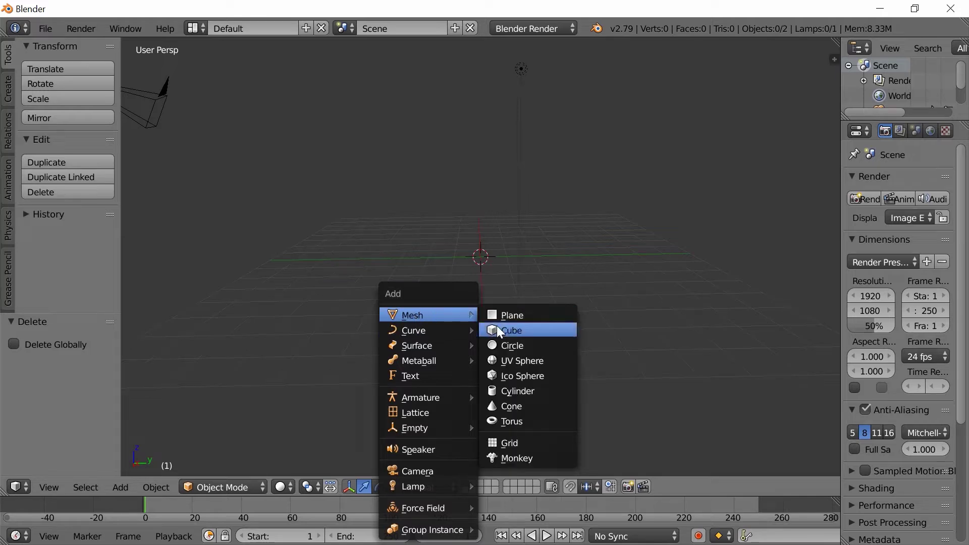
{"action": "left_click", "coordinate": [503, 398]}
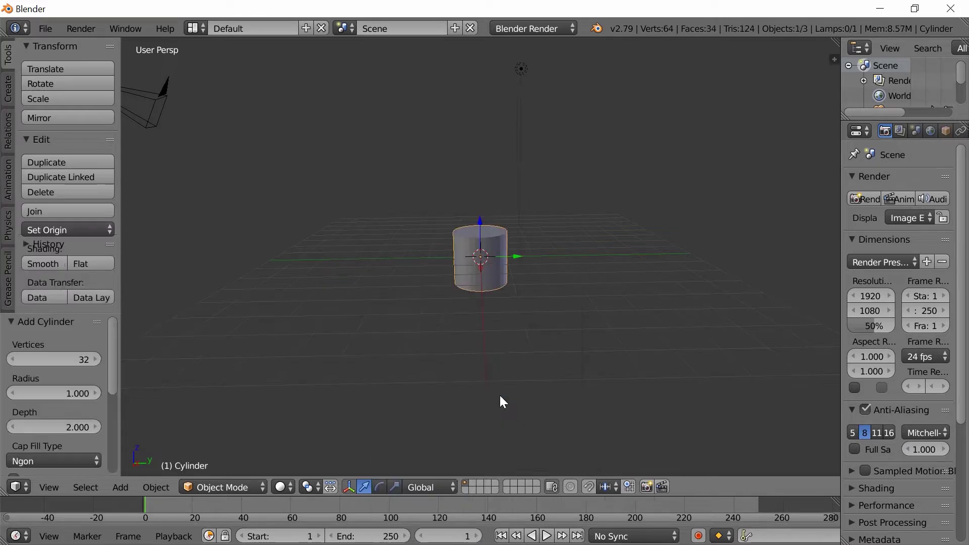
Set the new cylinder's number of vertices to 8.
{"action": "left_click", "coordinate": [65, 361]}
{"action": "type", "text": "8"}
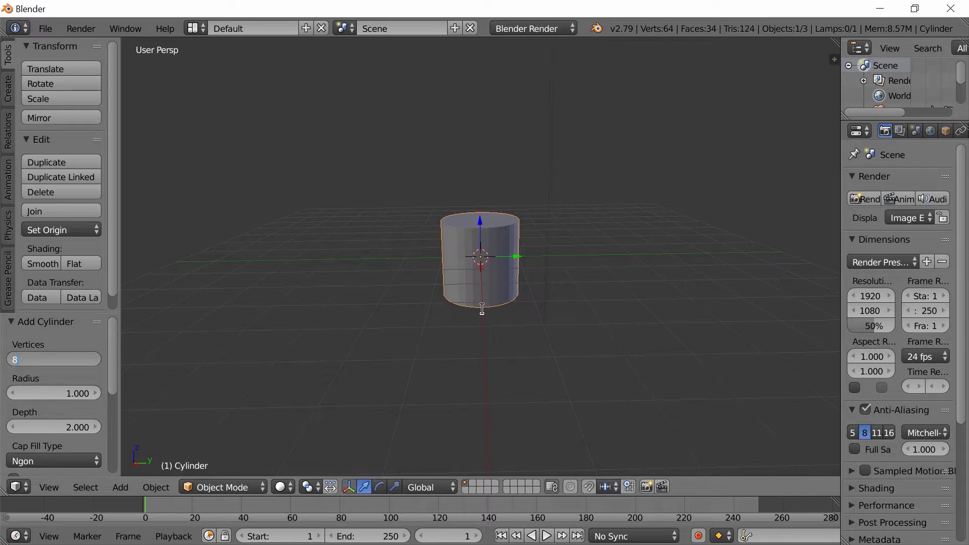
{"action": "key", "text": "Return"}
{"action": "middle_click_drag", "start_coordinate": [488, 320], "coordinate": [487, 306]}
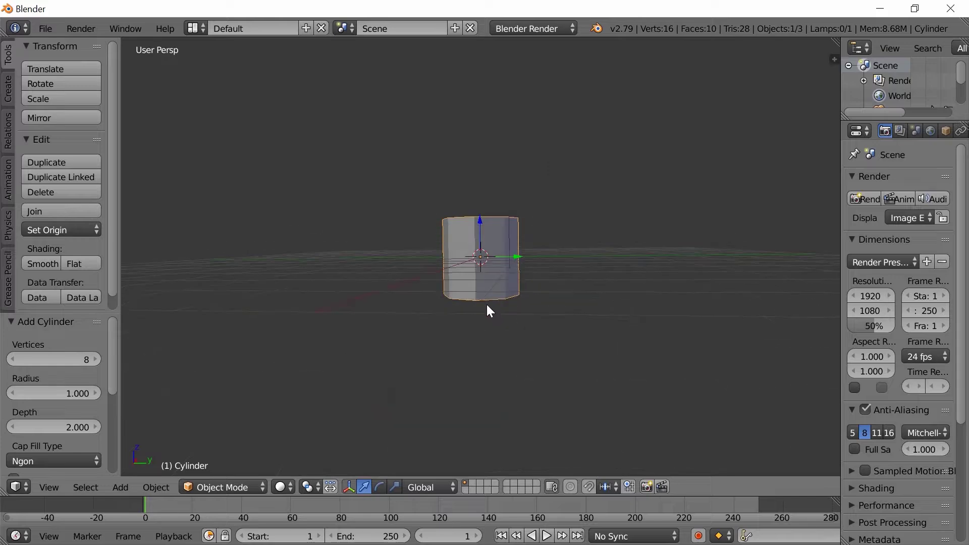
Switch to the front orthographic view and enter Edit Mode on the cylinder.
{"action": "left_click", "coordinate": [51, 490]}
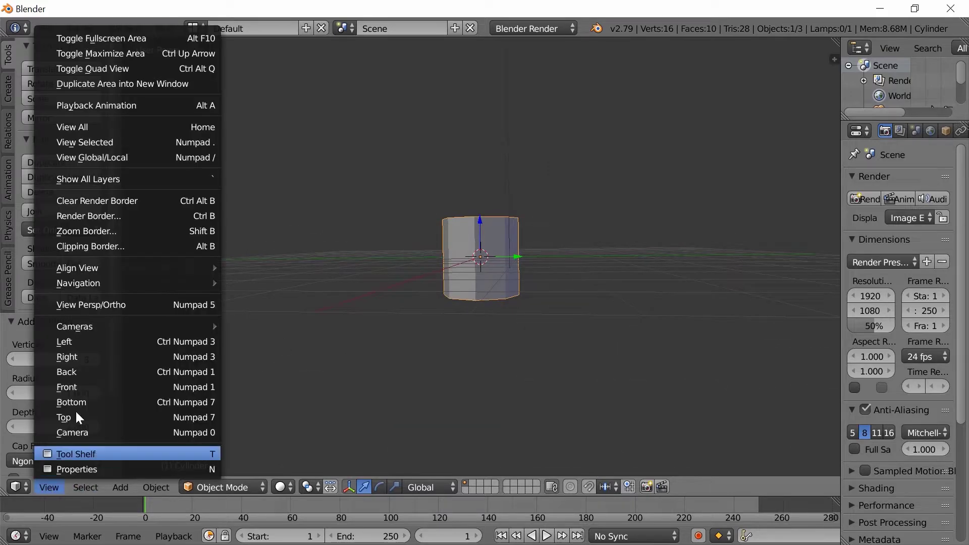
{"action": "left_click", "coordinate": [108, 304]}
{"action": "left_click", "coordinate": [46, 488]}
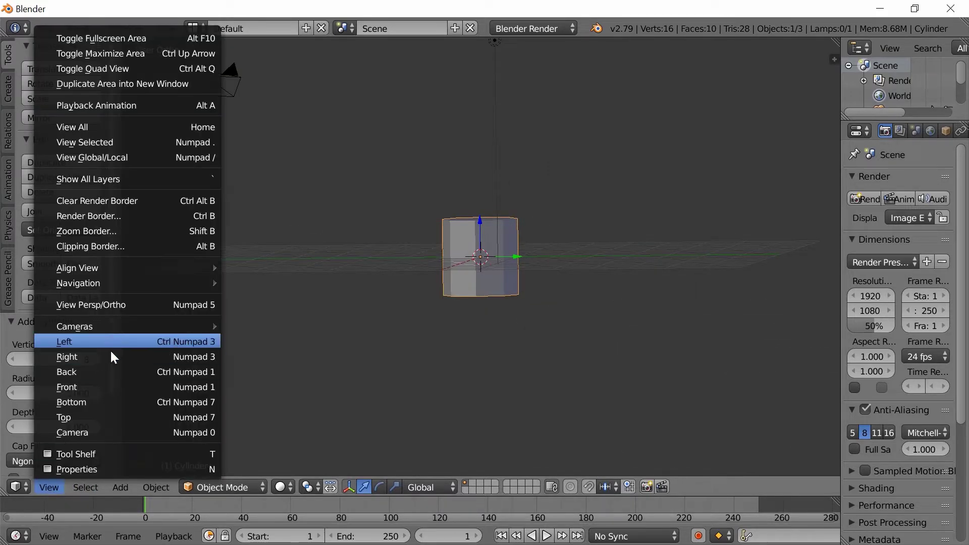
{"action": "left_click", "coordinate": [113, 388]}
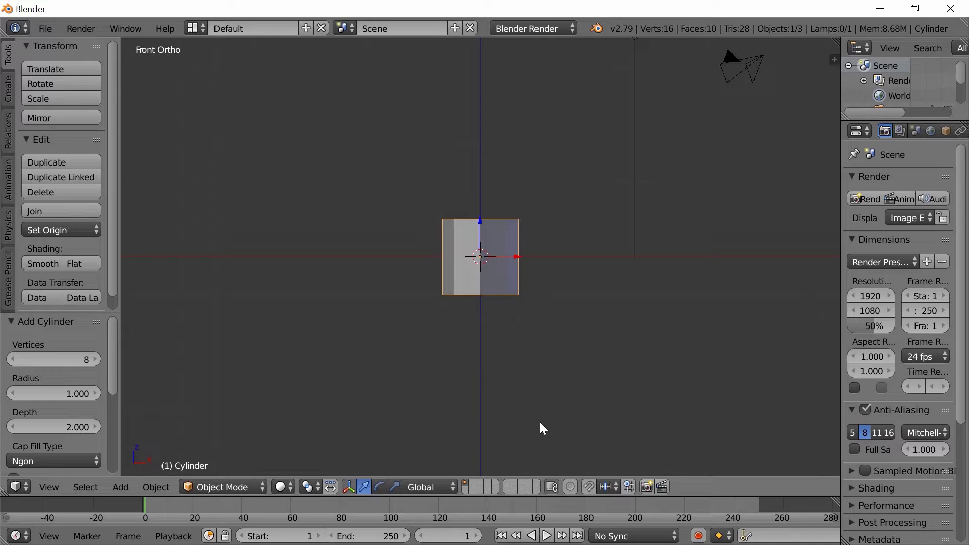
{"action": "key", "text": "Tab"}
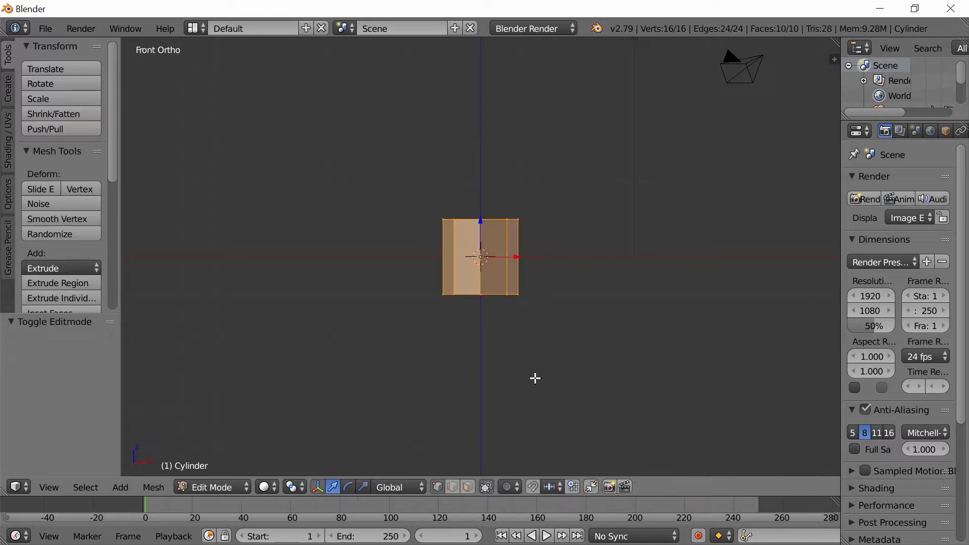
{"action": "left_click", "coordinate": [211, 487]}
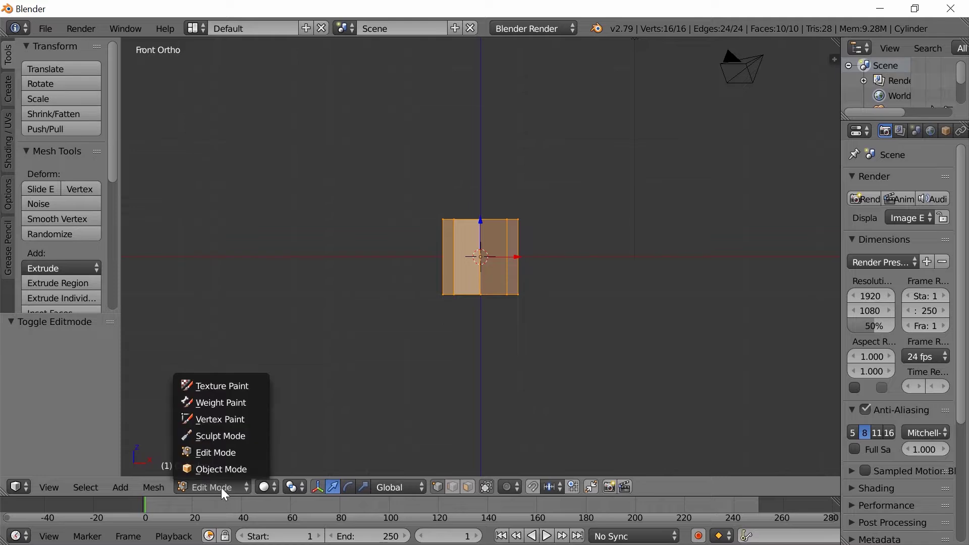
{"action": "left_click", "coordinate": [221, 488]}
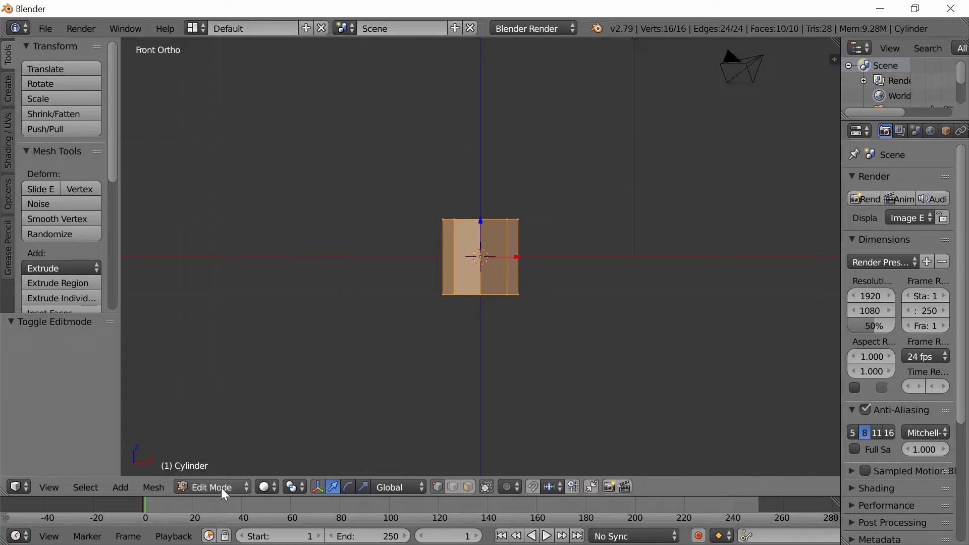
Select all eight bottom vertices of the cylinder and move them down about 1.09 units along Z.
{"action": "right_click", "coordinate": [447, 294]}
{"action": "right_click", "coordinate": [518, 295], "text": "shift"}
{"action": "right_click", "coordinate": [508, 295], "text": "shift"}
{"action": "right_click", "coordinate": [480, 295], "text": "shift"}
{"action": "right_click", "coordinate": [454, 295], "text": "shift"}
{"action": "middle_click_drag", "start_coordinate": [586, 339], "coordinate": [480, 294]}
{"action": "right_click", "coordinate": [496, 299], "text": "shift"}
{"action": "right_click", "coordinate": [510, 297], "text": "shift"}
{"action": "middle_click_drag", "start_coordinate": [538, 303], "coordinate": [460, 303]}
{"action": "right_click", "coordinate": [472, 302], "text": "shift"}
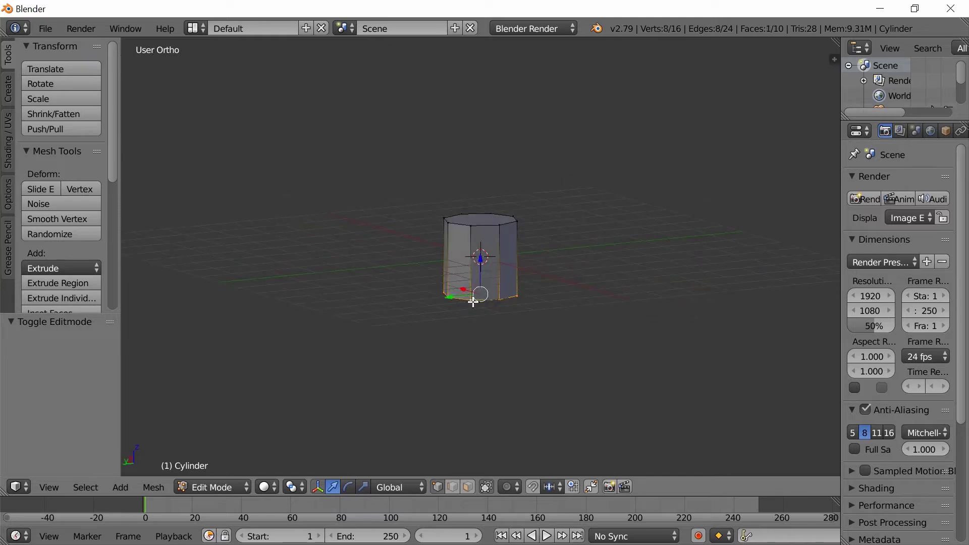
{"action": "left_click", "coordinate": [84, 487]}
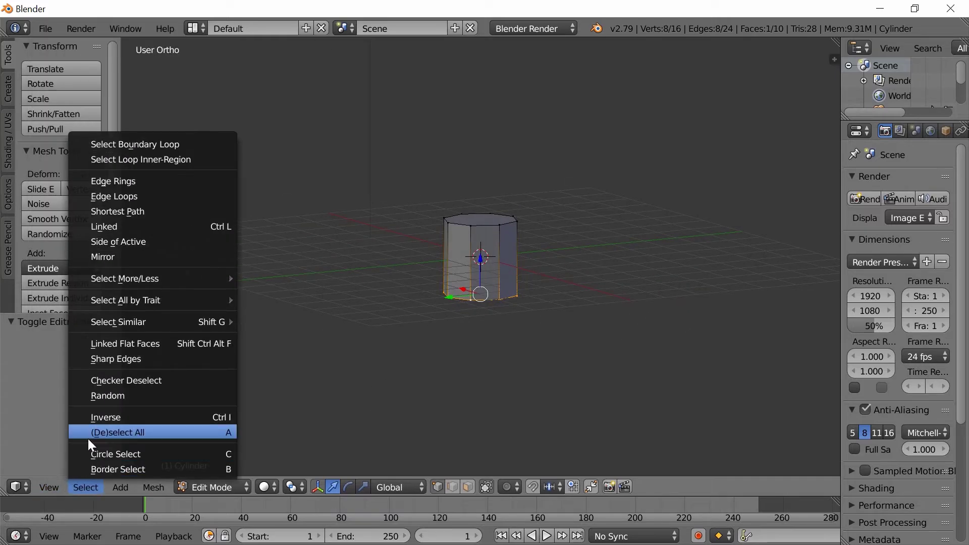
{"action": "left_click", "coordinate": [49, 487]}
{"action": "left_click", "coordinate": [83, 389]}
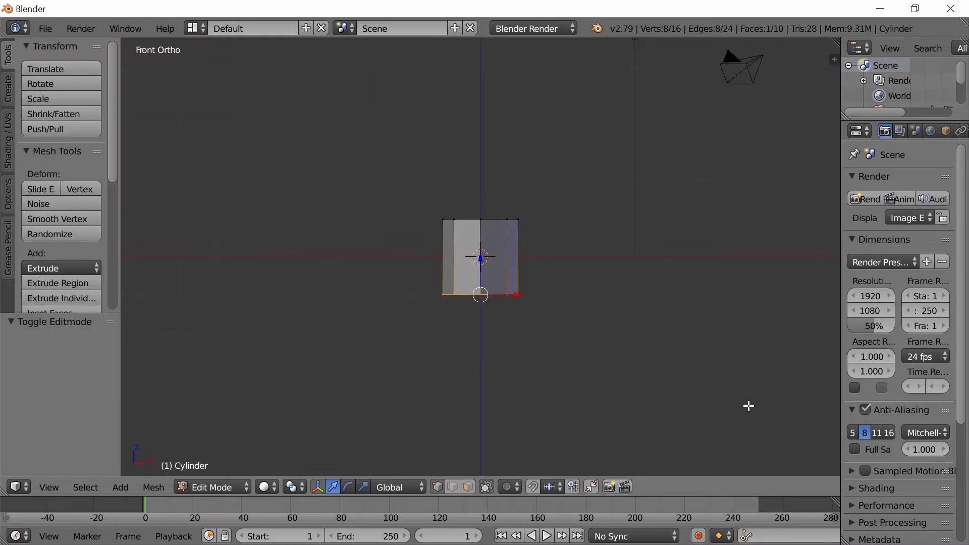
{"action": "key", "text": "s"}
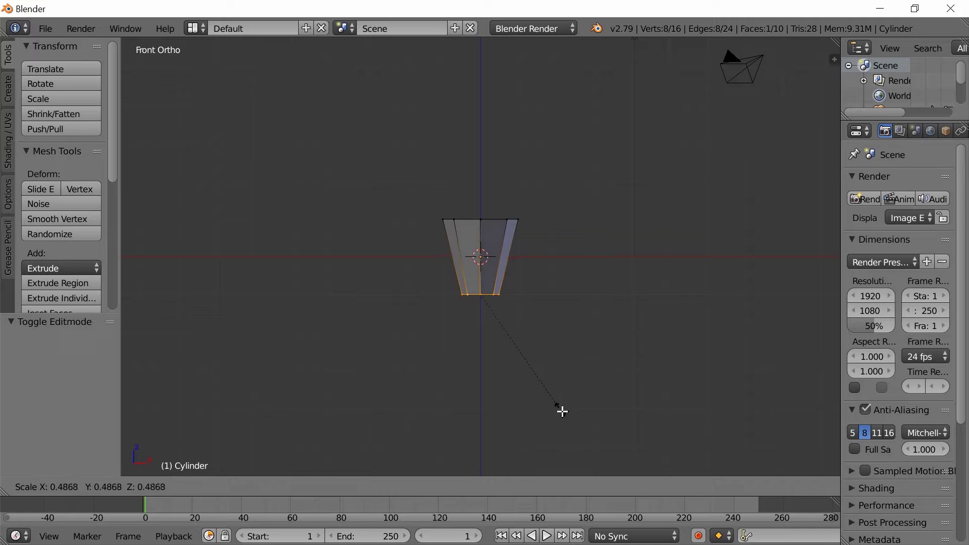
{"action": "key", "text": "Escape"}
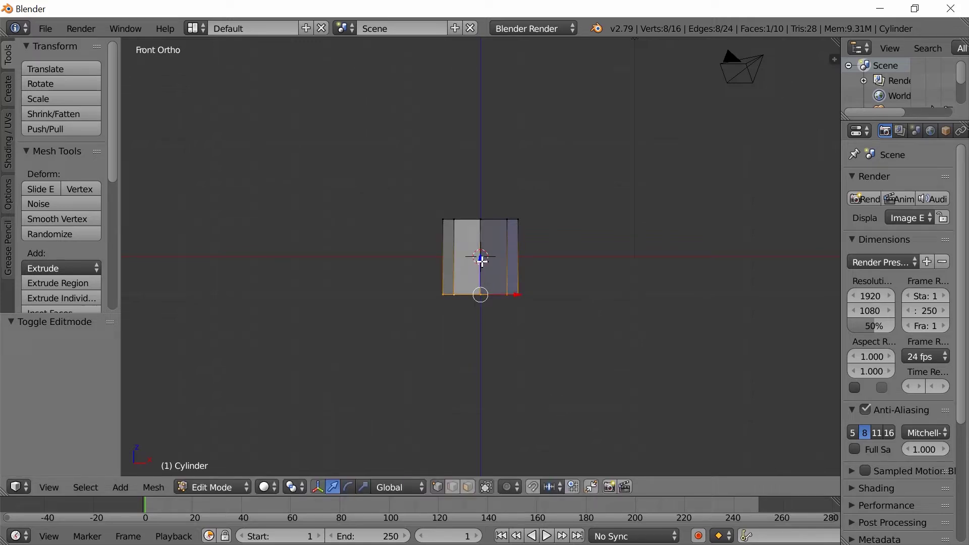
{"action": "left_click_drag", "start_coordinate": [482, 261], "coordinate": [478, 305]}
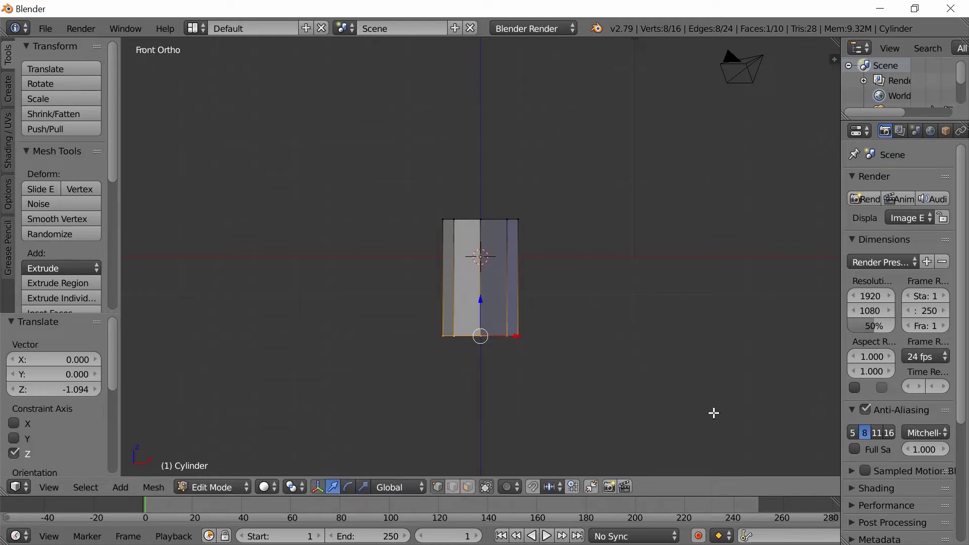
Scale the selected bottom ring down to about 0.577 to taper the body.
{"action": "scroll", "coordinate": [714, 413], "scroll_direction": "up", "scroll_amount": 1}
{"action": "scroll", "coordinate": [710, 421], "scroll_direction": "up", "scroll_amount": 1}
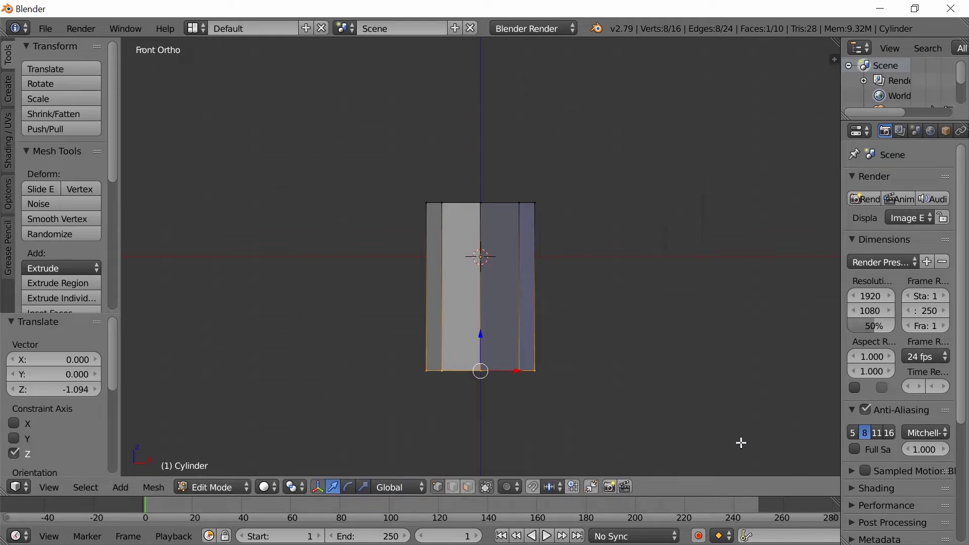
{"action": "key", "text": "s"}
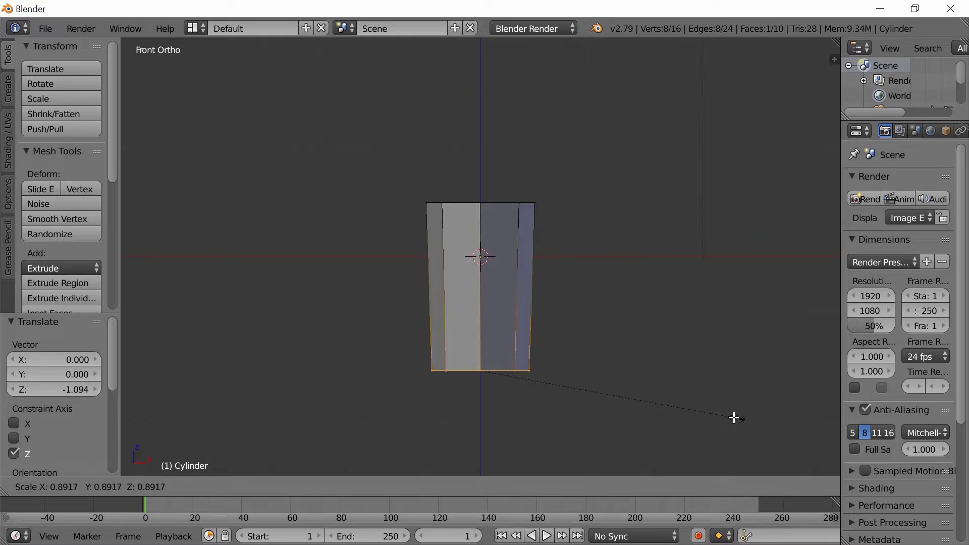
{"action": "left_click", "coordinate": [644, 409]}
Select all eight vertices of the top ring and scale them up by about 1.2.
{"action": "mouse_move", "coordinate": [694, 403]}
{"action": "middle_mouse_down"}
{"action": "mouse_move", "coordinate": [681, 414]}
{"action": "mouse_move", "coordinate": [685, 407]}
{"action": "middle_mouse_up"}
{"action": "right_click", "coordinate": [478, 205]}
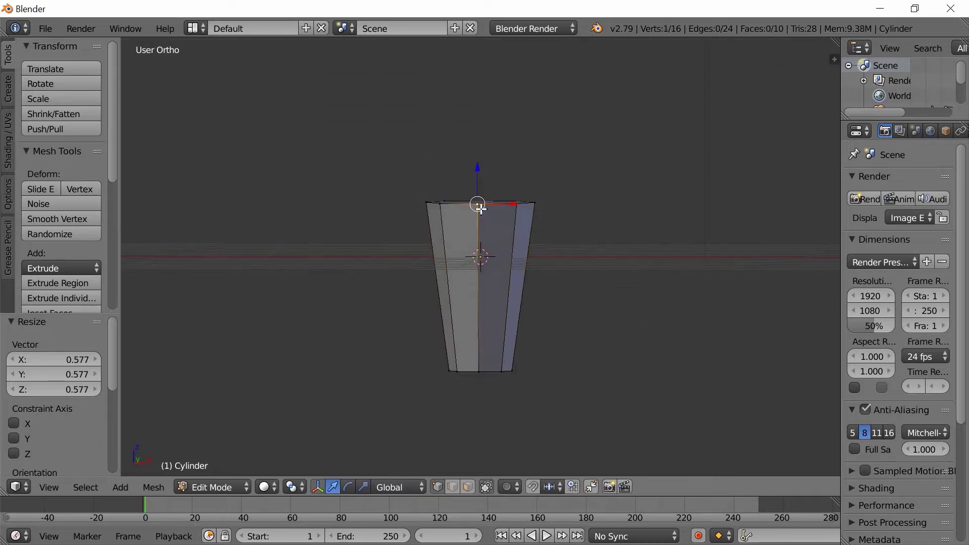
{"action": "right_click", "coordinate": [524, 212], "text": "shift"}
{"action": "middle_click_drag", "start_coordinate": [539, 210], "coordinate": [439, 323]}
{"action": "right_click", "coordinate": [478, 275], "text": "shift"}
{"action": "right_click", "coordinate": [510, 273], "text": "shift"}
{"action": "middle_click_drag", "start_coordinate": [570, 293], "coordinate": [507, 283]}
{"action": "right_click", "coordinate": [507, 279], "text": "shift"}
{"action": "right_click", "coordinate": [539, 274], "text": "shift"}
{"action": "right_click", "coordinate": [554, 265], "text": "shift"}
{"action": "right_click", "coordinate": [546, 252], "text": "shift"}
{"action": "middle_click_drag", "start_coordinate": [553, 277], "coordinate": [372, 244]}
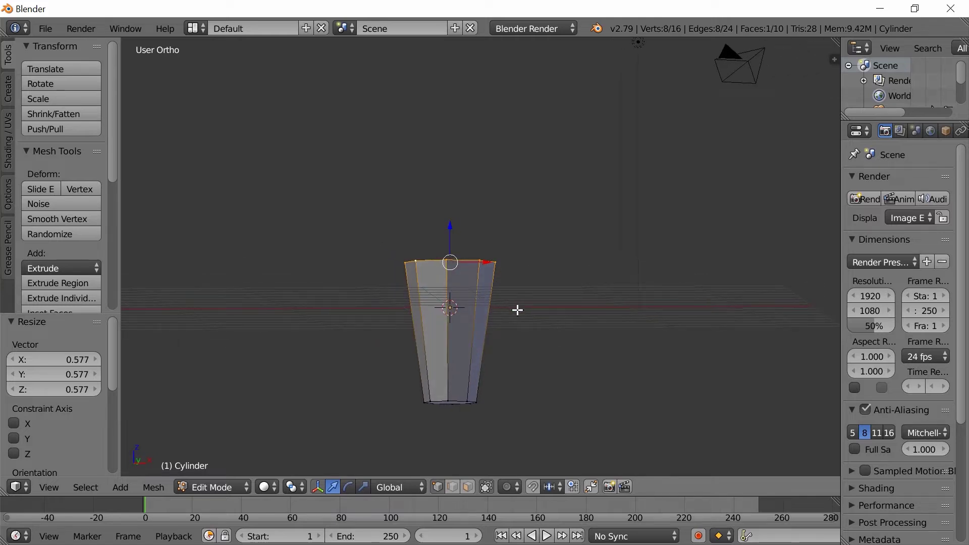
{"action": "key", "text": "s"}
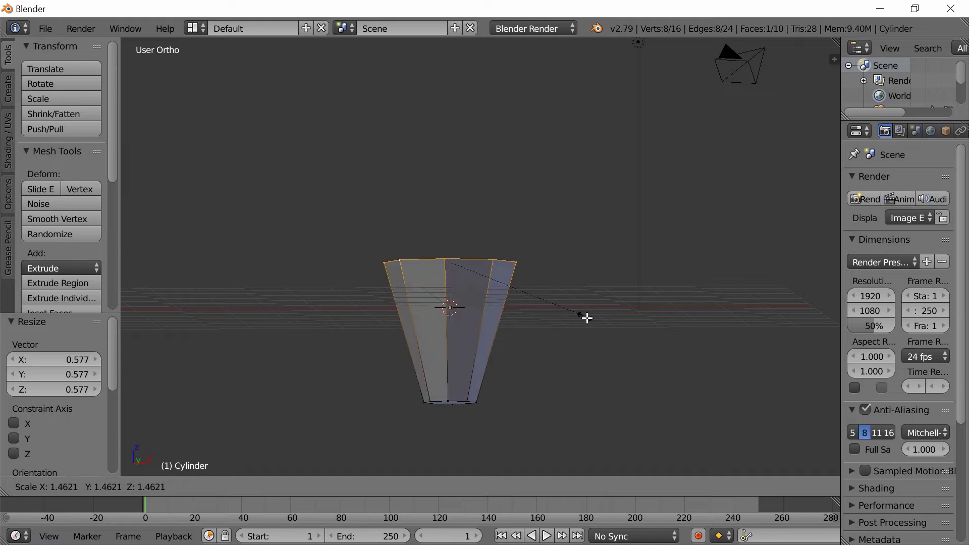
{"action": "left_click", "coordinate": [557, 318]}
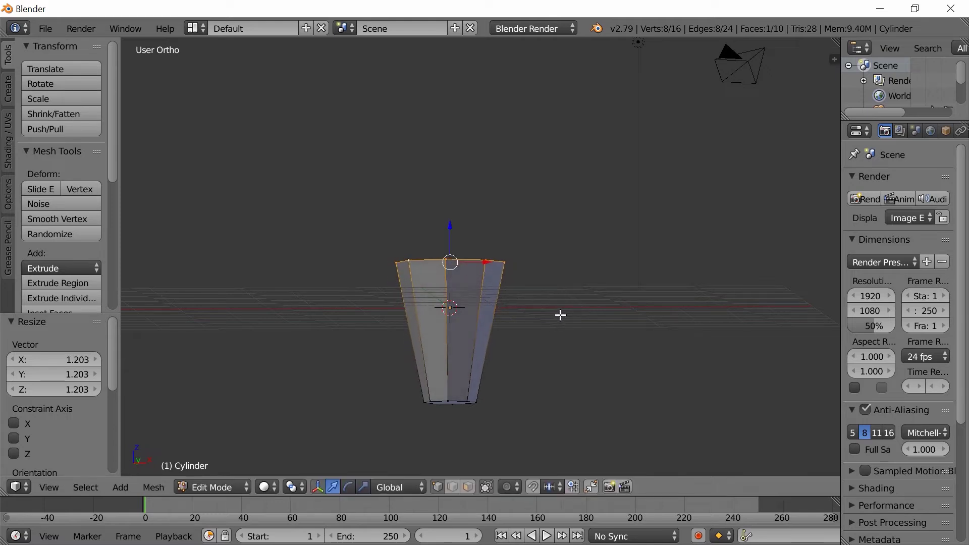
Extrude the top face in place and scale it by about 1.11 to form an overhanging rim.
{"action": "middle_click_drag", "start_coordinate": [557, 318], "coordinate": [556, 366]}
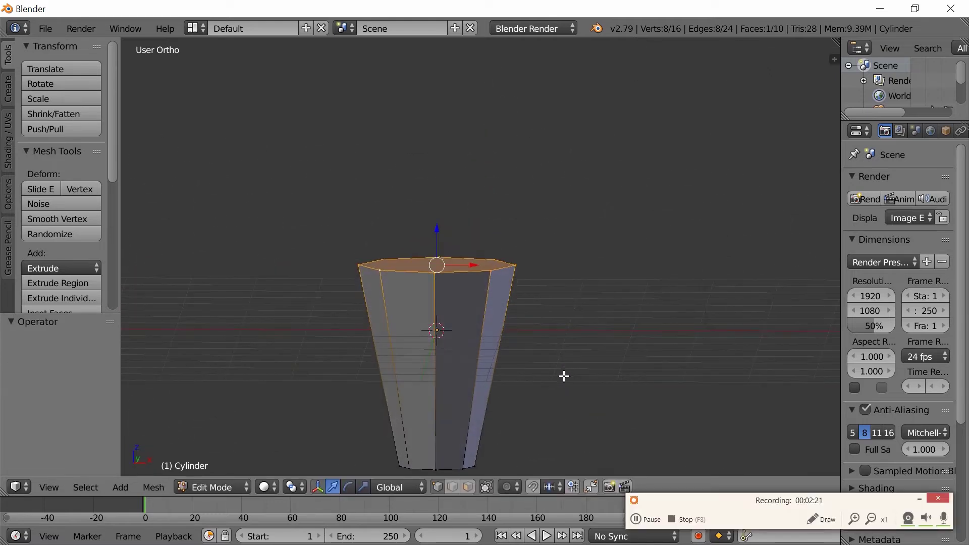
{"action": "scroll", "coordinate": [564, 376], "scroll_direction": "down", "scroll_amount": 1}
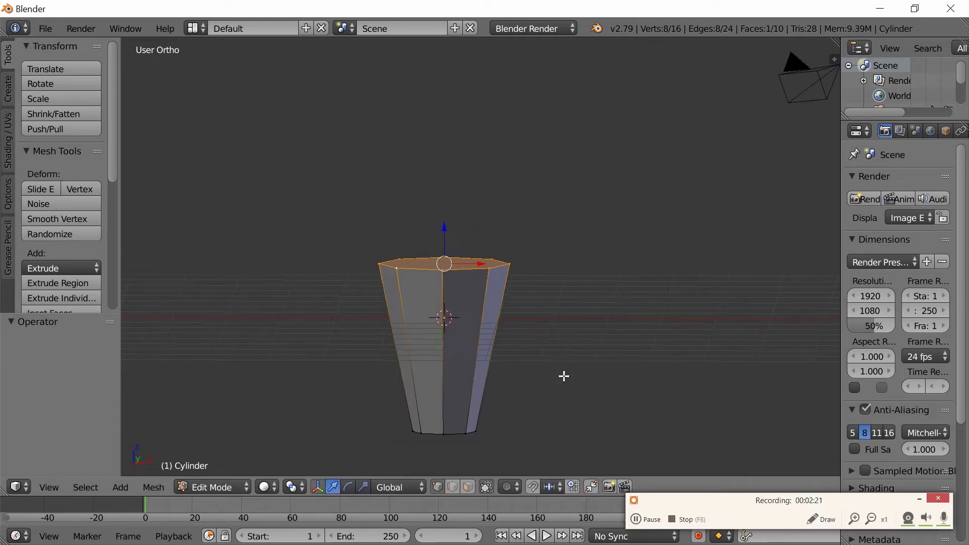
{"action": "key", "text": "e"}
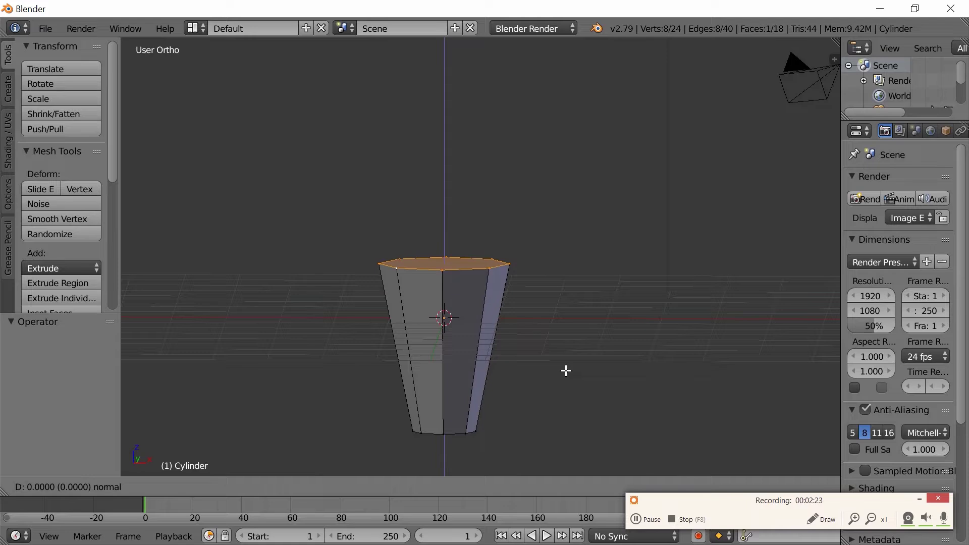
{"action": "left_click", "coordinate": [565, 370]}
{"action": "key", "text": "s"}
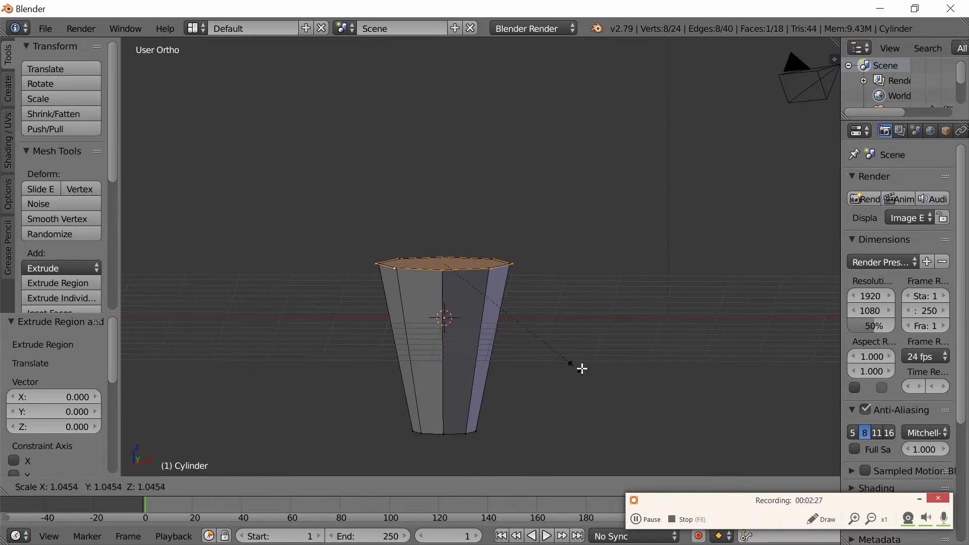
{"action": "left_click", "coordinate": [589, 369]}
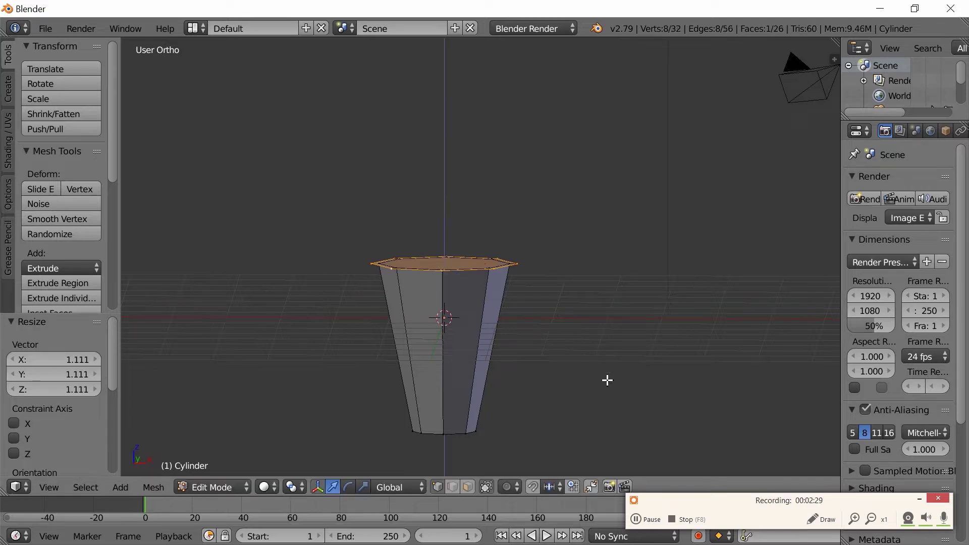
Extrude the rim face up about 0.38 units and scale it down to about 0.826.
{"action": "key", "text": "e"}
{"action": "left_click", "coordinate": [607, 360]}
{"action": "middle_click_drag", "start_coordinate": [607, 357], "coordinate": [632, 372]}
{"action": "key", "text": "s"}
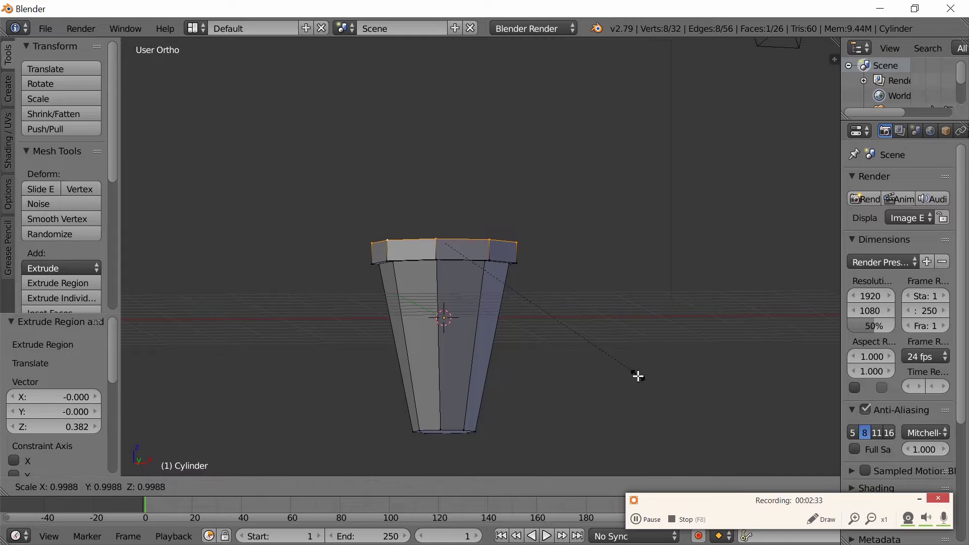
{"action": "left_click", "coordinate": [600, 358]}
Inset the lid's top face with a thickness of about 0.64.
{"action": "middle_click_drag", "start_coordinate": [601, 359], "coordinate": [603, 417]}
{"action": "key", "text": "i"}
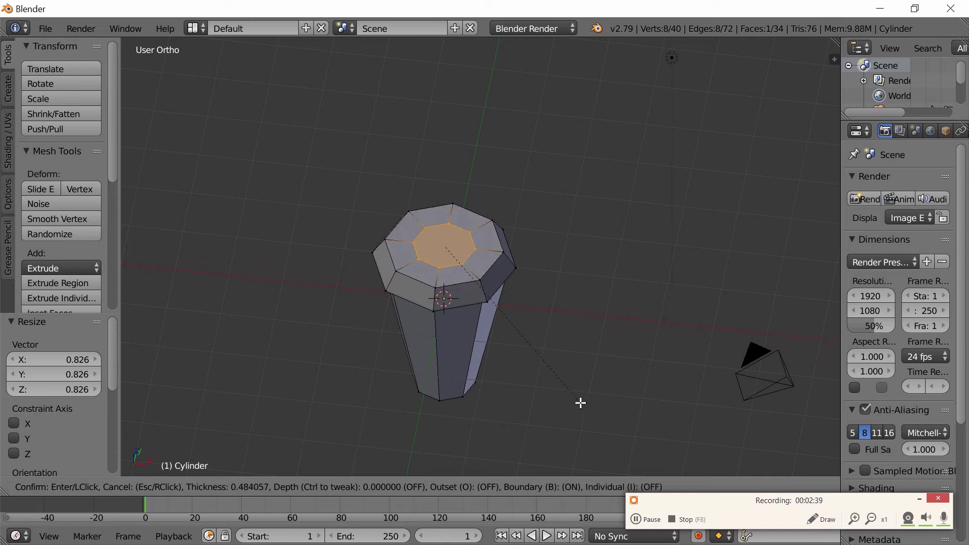
{"action": "left_click", "coordinate": [574, 398]}
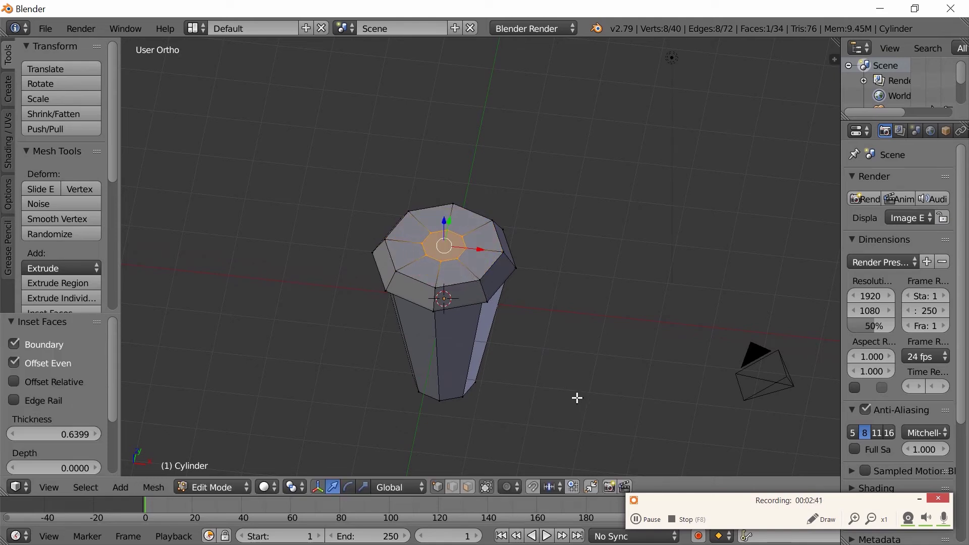
{"action": "middle_click_drag", "start_coordinate": [575, 396], "coordinate": [565, 387]}
{"action": "key", "text": "e"}
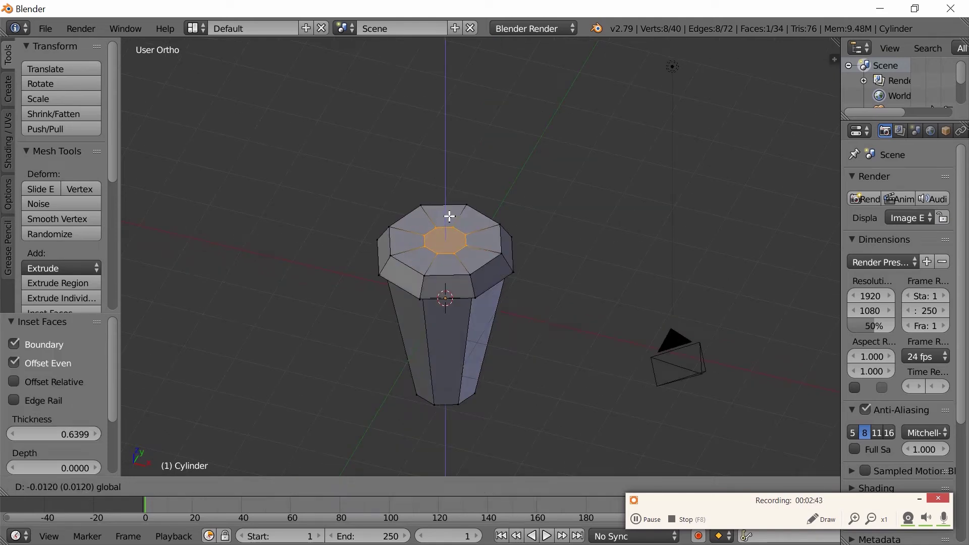
{"action": "left_click", "coordinate": [449, 217]}
{"action": "key", "text": "ctrl+z"}
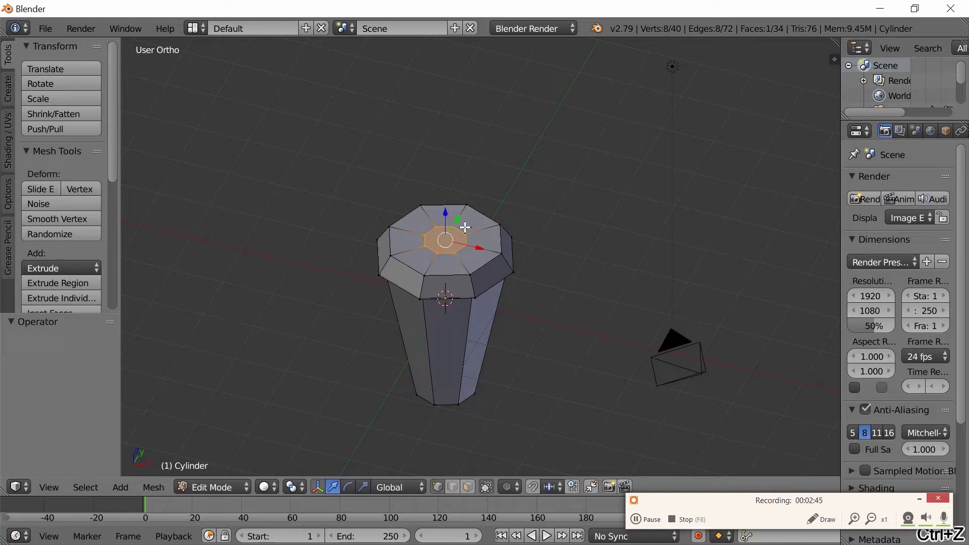
Extrude the small inset face about 0.07 units down into the lid.
{"action": "key", "text": "e"}
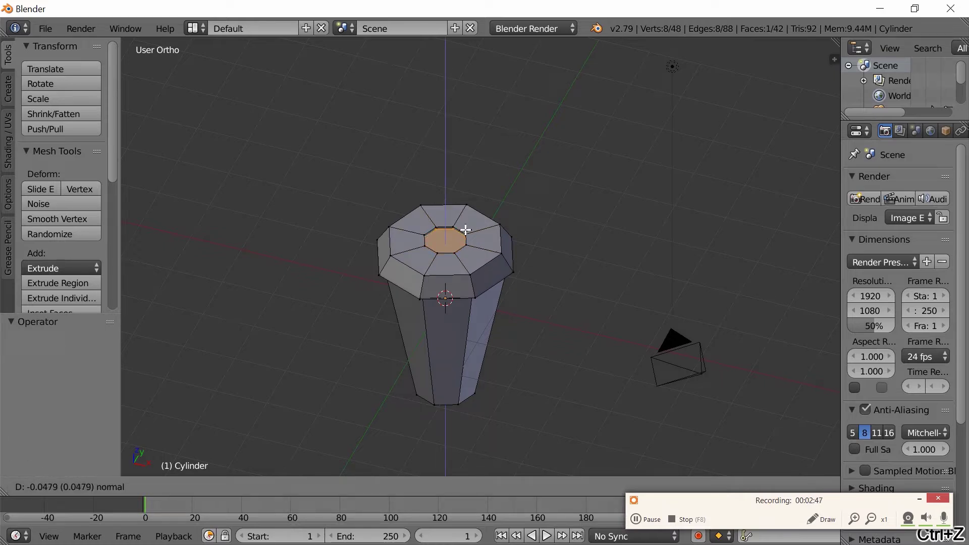
{"action": "left_click", "coordinate": [465, 230]}
Try to select the vertices around the cup's bottom edge one by one.
{"action": "middle_click_drag", "start_coordinate": [464, 231], "coordinate": [540, 250]}
{"action": "left_click", "coordinate": [458, 424]}
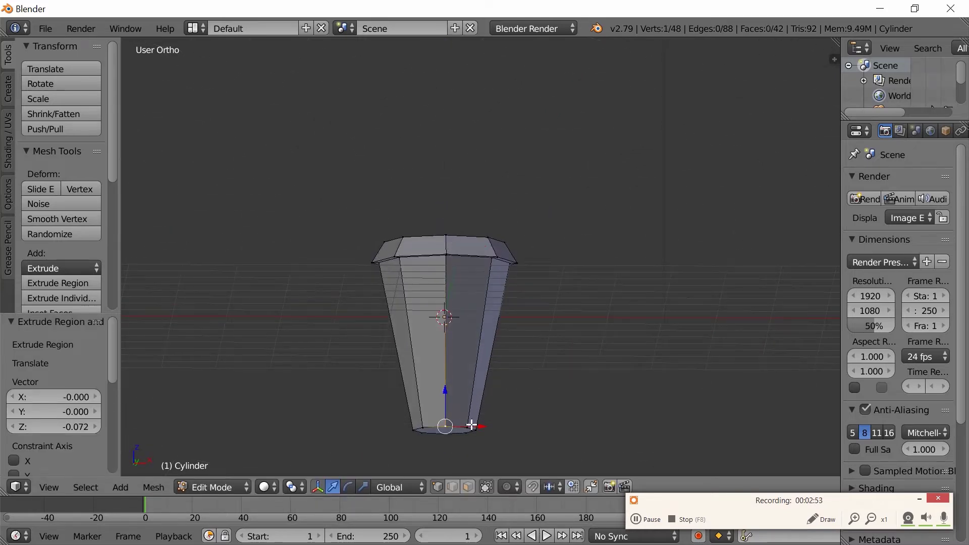
{"action": "middle_click_drag", "start_coordinate": [469, 425], "coordinate": [425, 418]}
{"action": "left_click", "coordinate": [470, 425], "text": "shift"}
{"action": "middle_click_drag", "start_coordinate": [516, 428], "coordinate": [444, 429]}
{"action": "left_click", "coordinate": [504, 428], "text": "shift"}
{"action": "mouse_move", "coordinate": [536, 430]}
{"action": "middle_mouse_down"}
{"action": "mouse_move", "coordinate": [480, 430]}
{"action": "mouse_move", "coordinate": [528, 431]}
{"action": "middle_mouse_up"}
{"action": "left_click", "coordinate": [497, 430], "text": "shift"}
{"action": "left_click", "coordinate": [541, 429]}
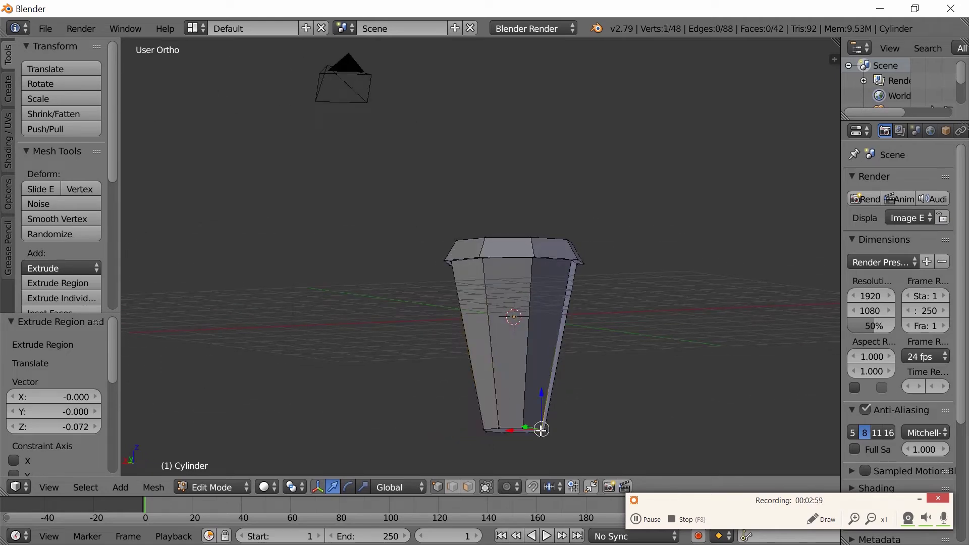
{"action": "key", "text": "ctrl+z"}
Select the edge loop around the cup's bottom and scale it up by about 1.211.
{"action": "middle_click_drag", "start_coordinate": [562, 429], "coordinate": [493, 439]}
{"action": "left_click", "coordinate": [504, 429], "text": "alt+shift"}
{"action": "key", "text": "s"}
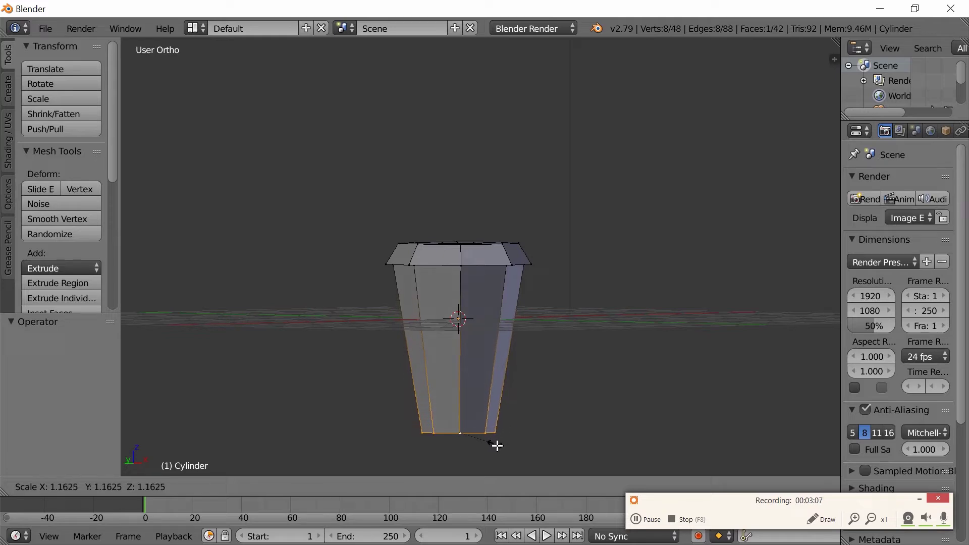
{"action": "left_click", "coordinate": [497, 444]}
{"action": "middle_click_drag", "start_coordinate": [498, 444], "coordinate": [472, 423]}
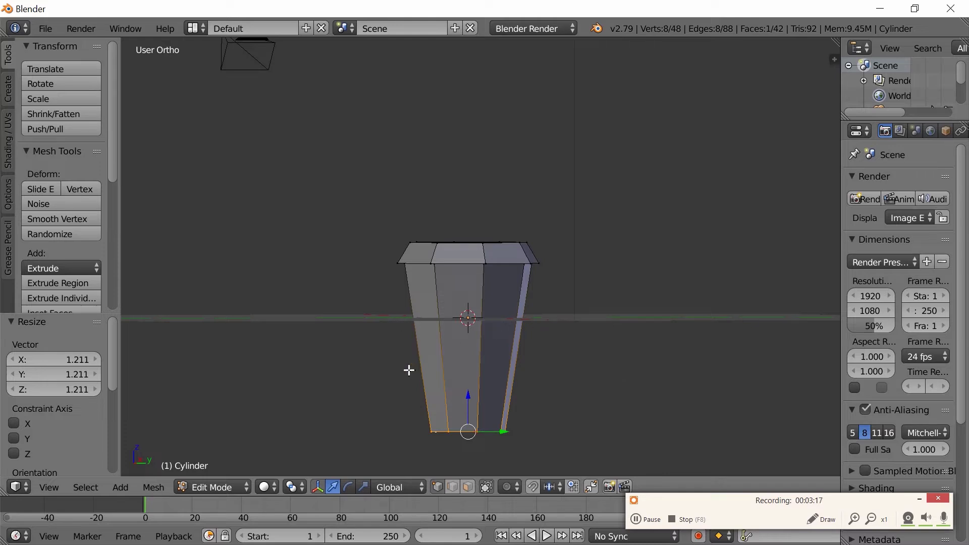
Add two evenly spaced horizontal loop cuts around the cup's body below the rim.
{"action": "key", "text": "ctrl+r"}
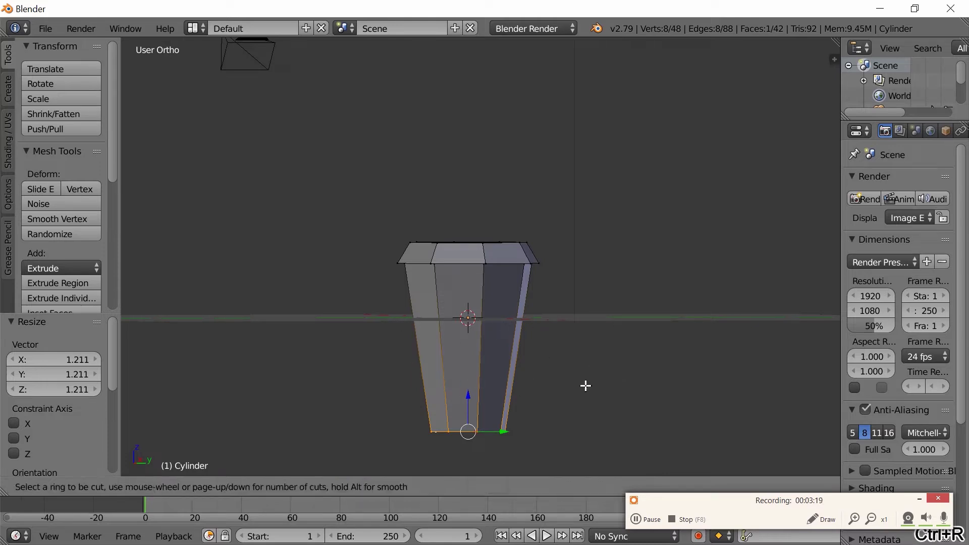
{"action": "scroll", "coordinate": [468, 361], "scroll_direction": "up", "scroll_amount": 1}
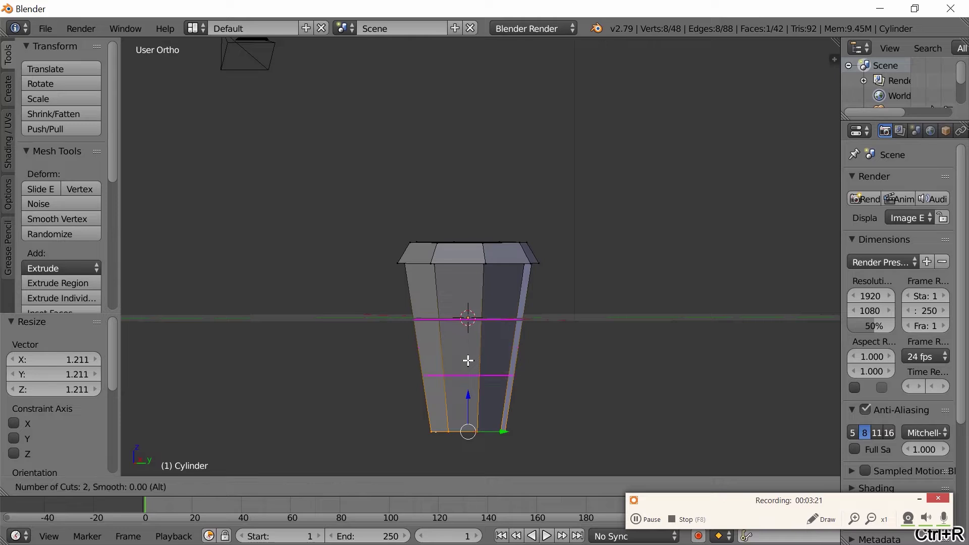
{"action": "scroll", "coordinate": [468, 360], "scroll_direction": "down", "scroll_amount": 1}
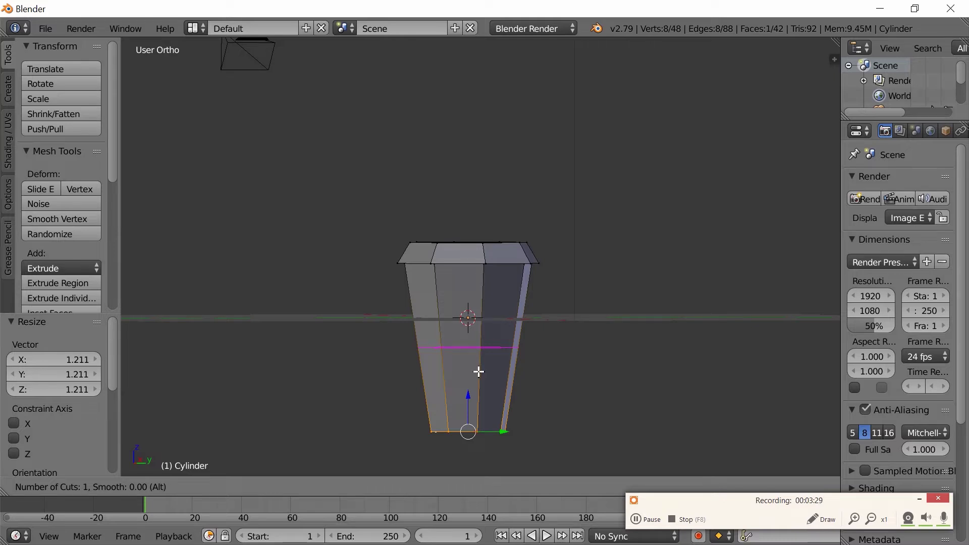
{"action": "scroll", "coordinate": [480, 378], "scroll_direction": "up", "scroll_amount": 1}
{"action": "left_click", "coordinate": [481, 381]}
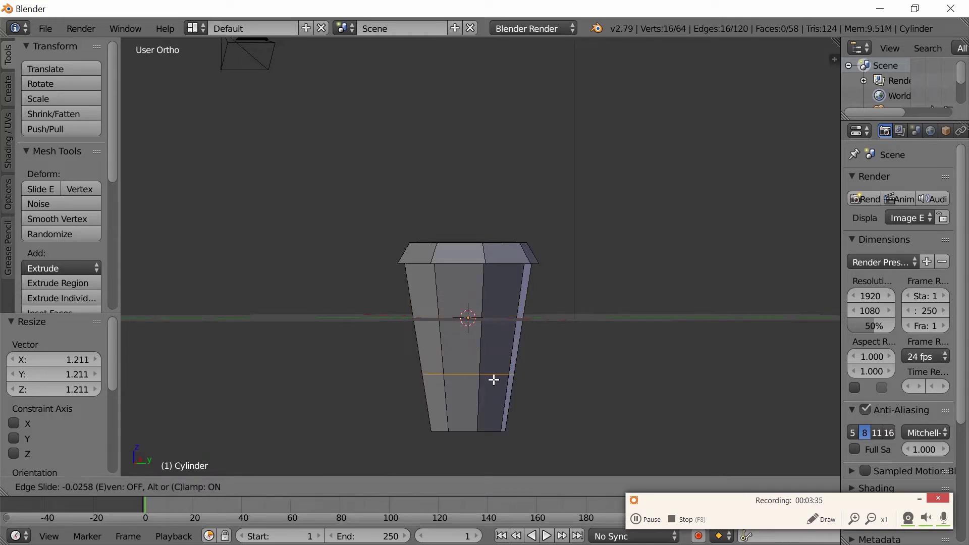
{"action": "left_click", "coordinate": [494, 380]}
{"action": "middle_click_drag", "start_coordinate": [579, 383], "coordinate": [449, 384]}
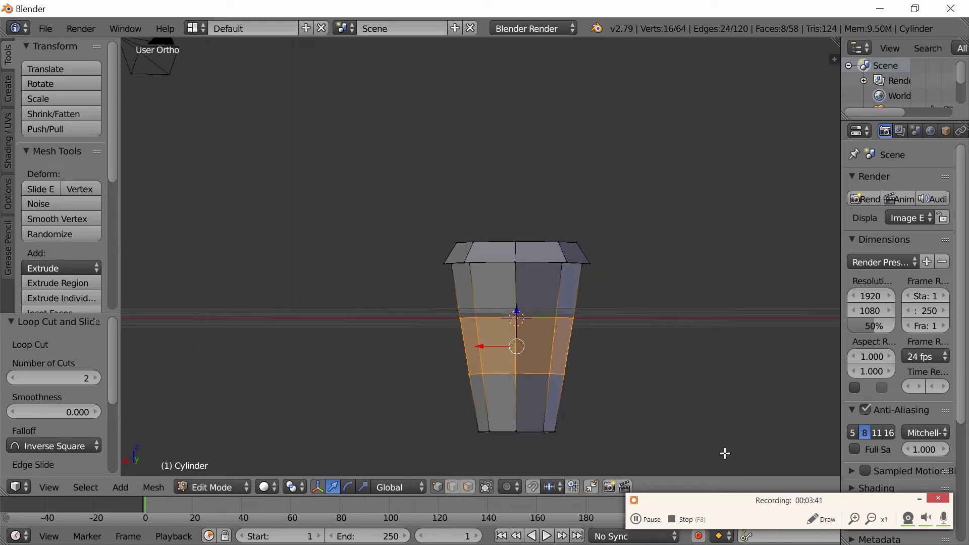
Switch to face selection and display the cup's material settings in a widened properties area.
{"action": "left_click", "coordinate": [919, 499]}
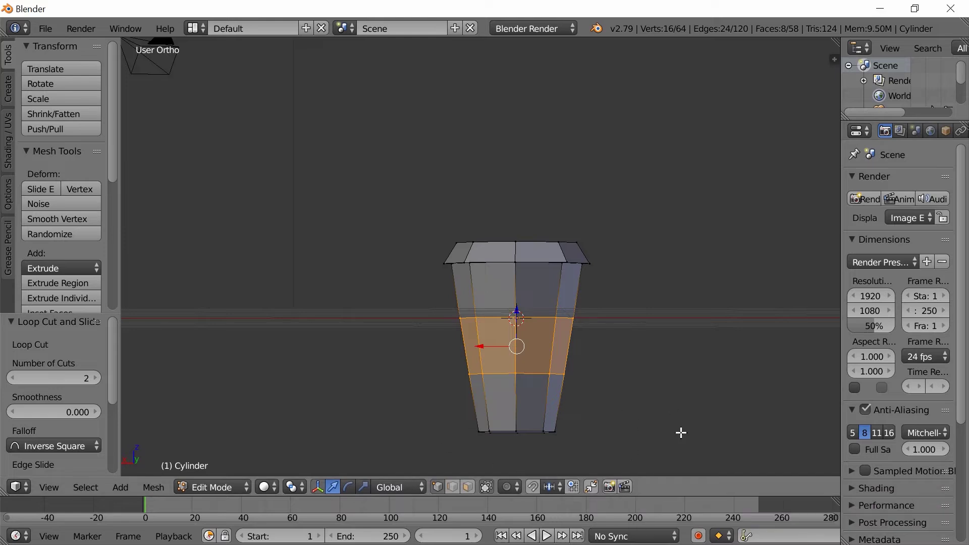
{"action": "left_click", "coordinate": [468, 487]}
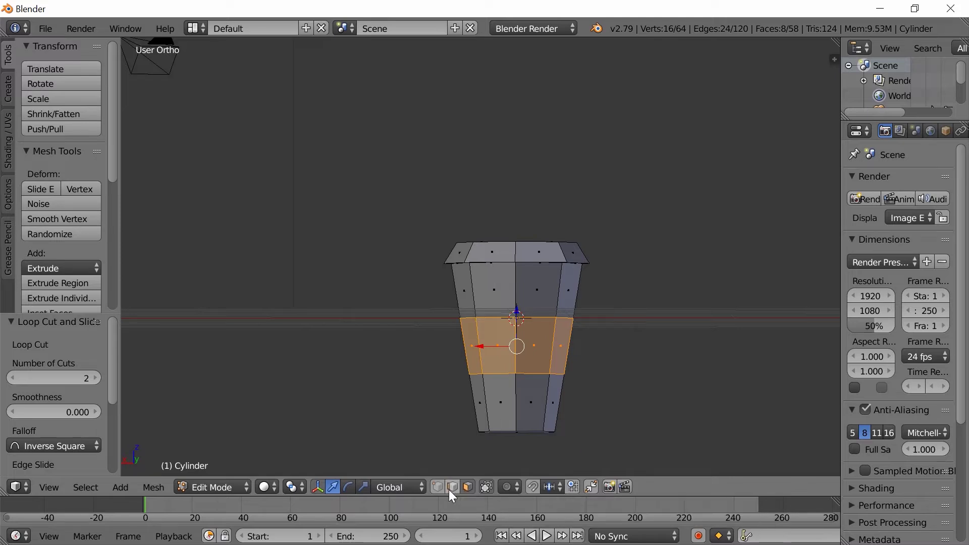
{"action": "middle_click_drag", "start_coordinate": [577, 439], "coordinate": [514, 443]}
{"action": "left_click_drag", "start_coordinate": [835, 179], "coordinate": [708, 186]}
{"action": "left_click", "coordinate": [874, 131]}
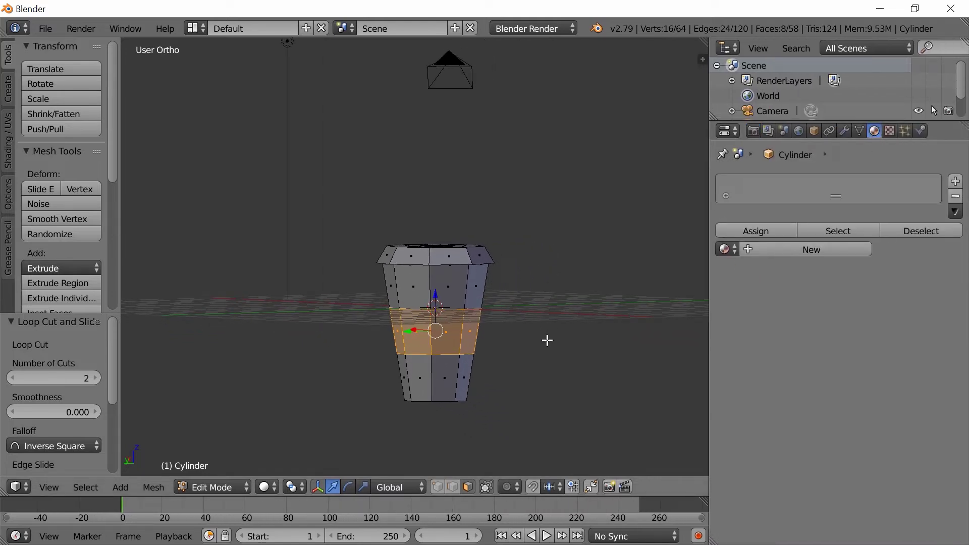
Select the whole mesh and give it a new material with specular intensity 0 and a light orange diffuse colour.
{"action": "key", "text": "a"}
{"action": "key", "text": "a"}
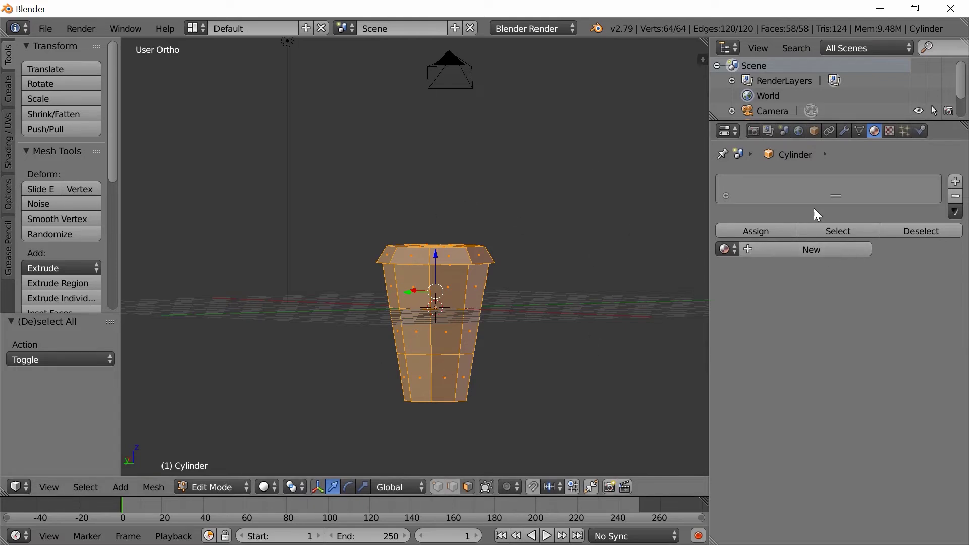
{"action": "left_click", "coordinate": [795, 250]}
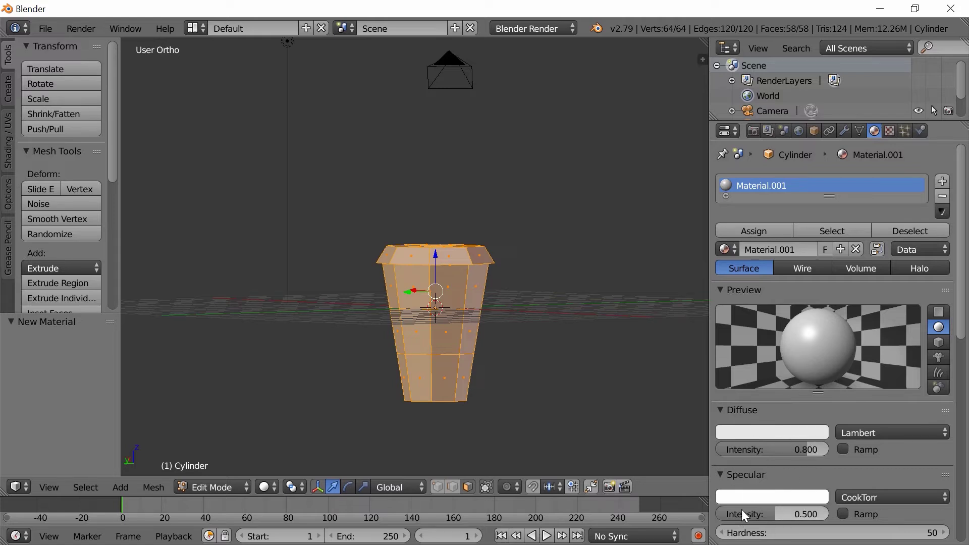
{"action": "left_click_drag", "start_coordinate": [780, 513], "coordinate": [722, 514]}
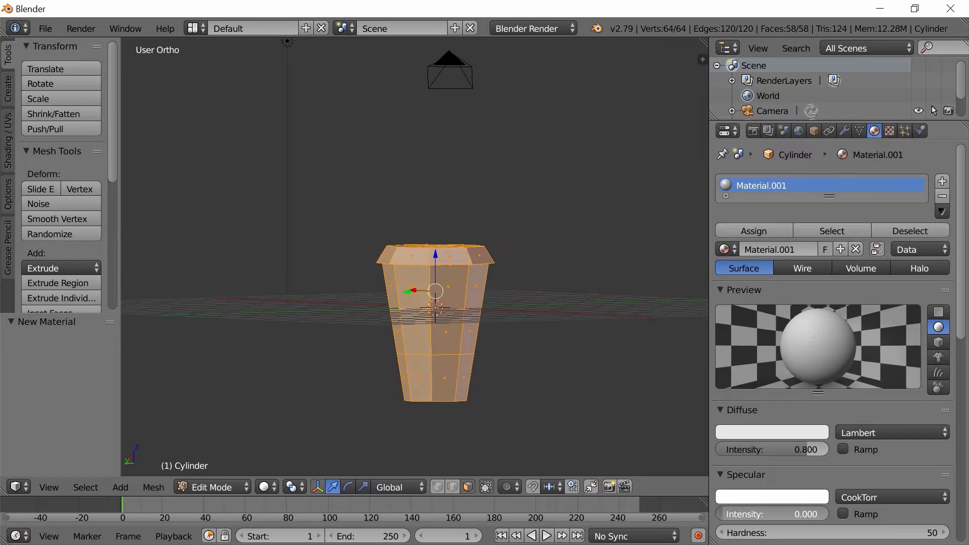
{"action": "left_click", "coordinate": [759, 432]}
{"action": "mouse_move", "coordinate": [731, 305]}
{"action": "left_mouse_down"}
{"action": "mouse_move", "coordinate": [724, 293]}
{"action": "mouse_move", "coordinate": [733, 312]}
{"action": "left_mouse_up"}
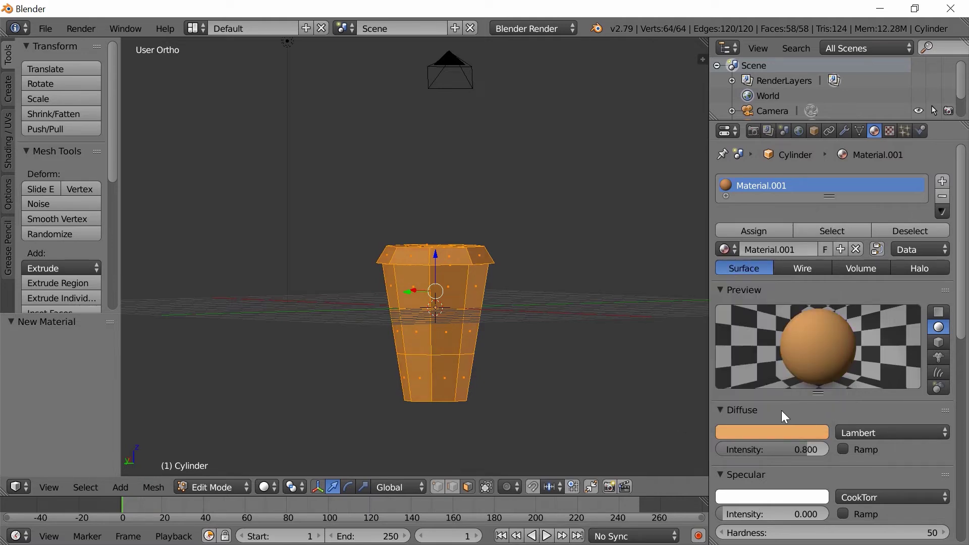
Clear the selection and select the eight faces of the cup's middle band.
{"action": "key", "text": "a"}
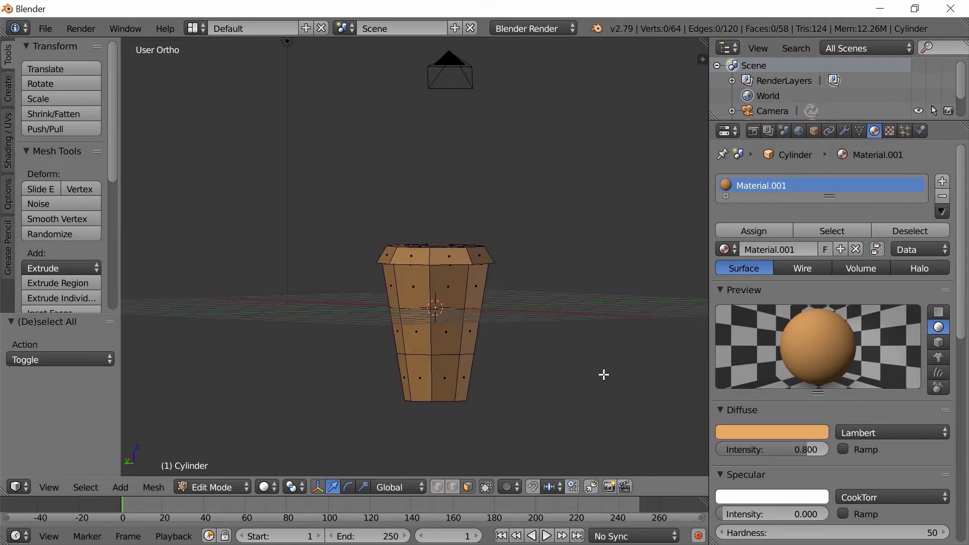
{"action": "right_click", "coordinate": [419, 344]}
{"action": "right_click", "coordinate": [450, 340], "text": "shift"}
{"action": "middle_click_drag", "start_coordinate": [505, 368], "coordinate": [404, 343]}
{"action": "right_click", "coordinate": [404, 343], "text": "shift"}
{"action": "right_click", "coordinate": [420, 341], "text": "shift"}
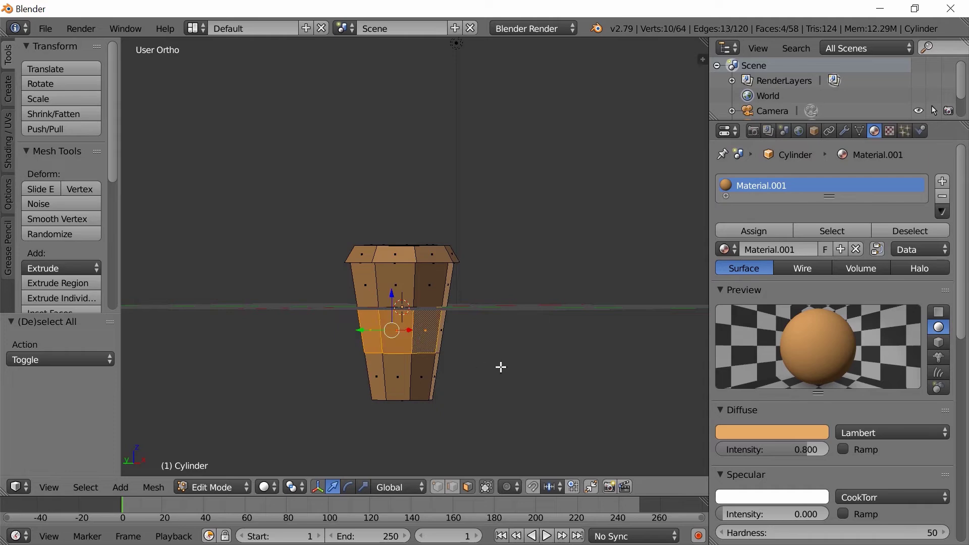
{"action": "middle_click_drag", "start_coordinate": [499, 366], "coordinate": [381, 379]}
{"action": "right_click", "coordinate": [379, 339], "text": "shift"}
{"action": "right_click", "coordinate": [406, 335], "text": "shift"}
{"action": "middle_click_drag", "start_coordinate": [479, 347], "coordinate": [376, 353]}
{"action": "right_click", "coordinate": [424, 341], "text": "shift"}
{"action": "right_click", "coordinate": [450, 336], "text": "shift"}
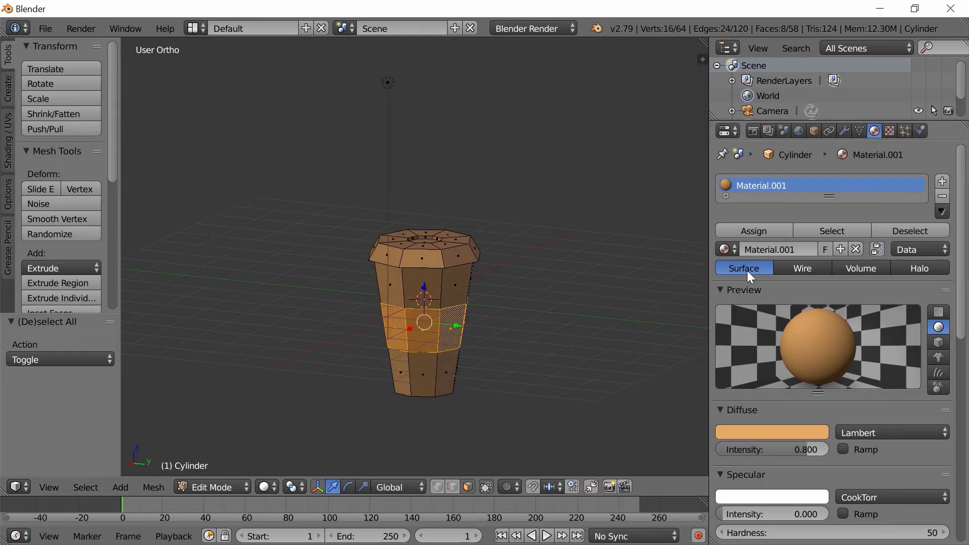
Darken Material.001's diffuse colour to brown, about R 0.345, G 0.151, B 0.031.
{"action": "left_click", "coordinate": [755, 432]}
{"action": "mouse_move", "coordinate": [728, 308]}
{"action": "left_mouse_down"}
{"action": "mouse_move", "coordinate": [719, 304]}
{"action": "mouse_move", "coordinate": [733, 317]}
{"action": "left_mouse_up"}
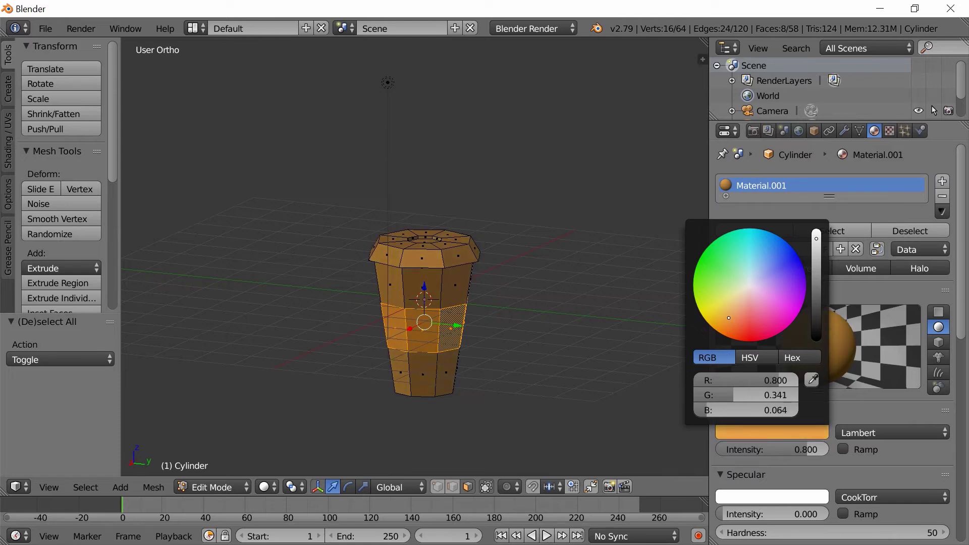
{"action": "left_click", "coordinate": [785, 428]}
{"action": "left_click_drag", "start_coordinate": [816, 283], "coordinate": [816, 270]}
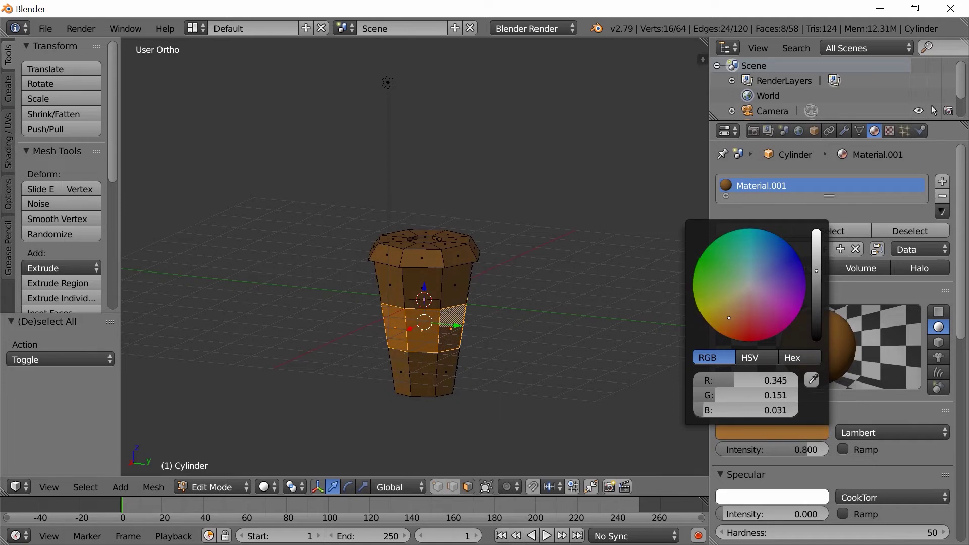
Undo the face selection of the middle band.
{"action": "key", "text": "ctrl+z"}
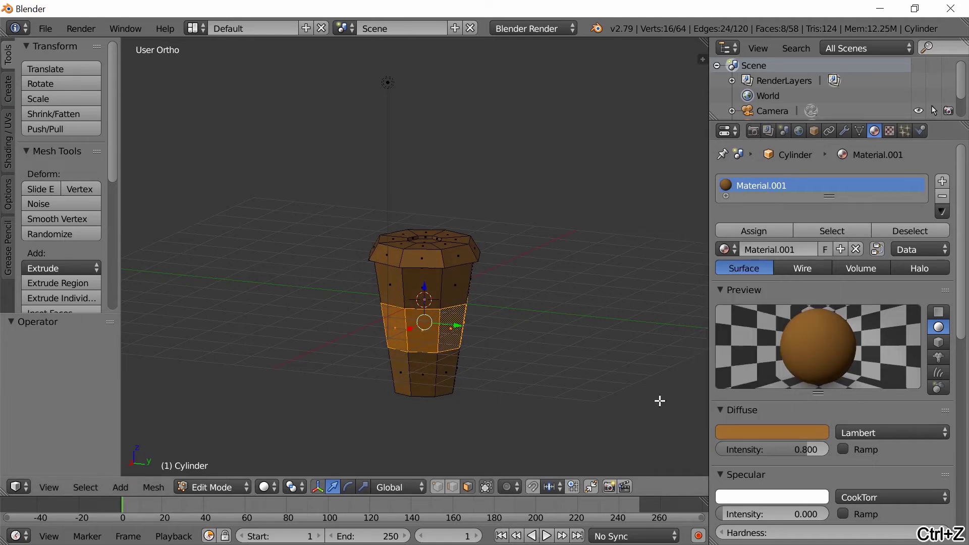
{"action": "key", "text": "ctrl+z"}
{"action": "key", "text": "ctrl+z"}
{"action": "key", "text": "ctrl+z"}
{"action": "key", "text": "ctrl+z"}
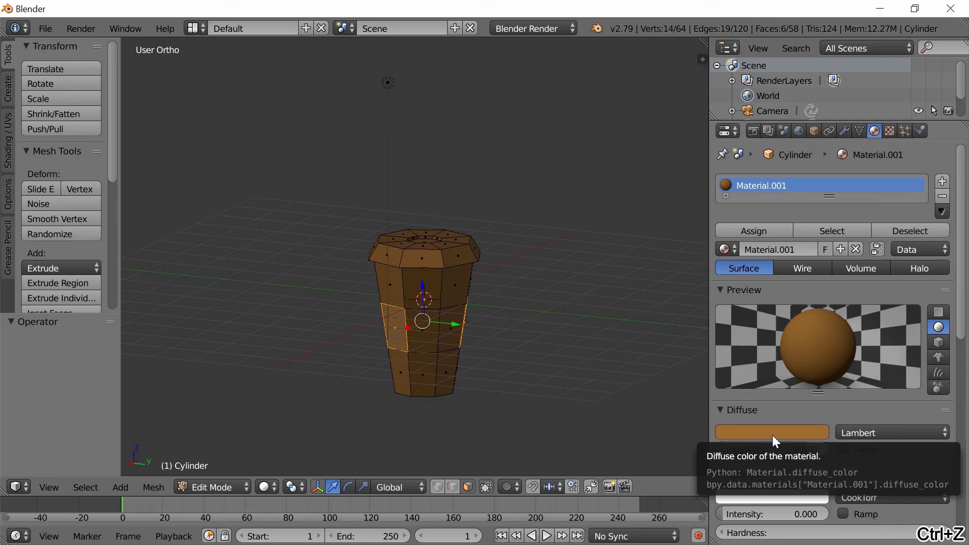
{"action": "key", "text": "ctrl+z"}
{"action": "key", "text": "ctrl+z"}
{"action": "key", "text": "ctrl+z"}
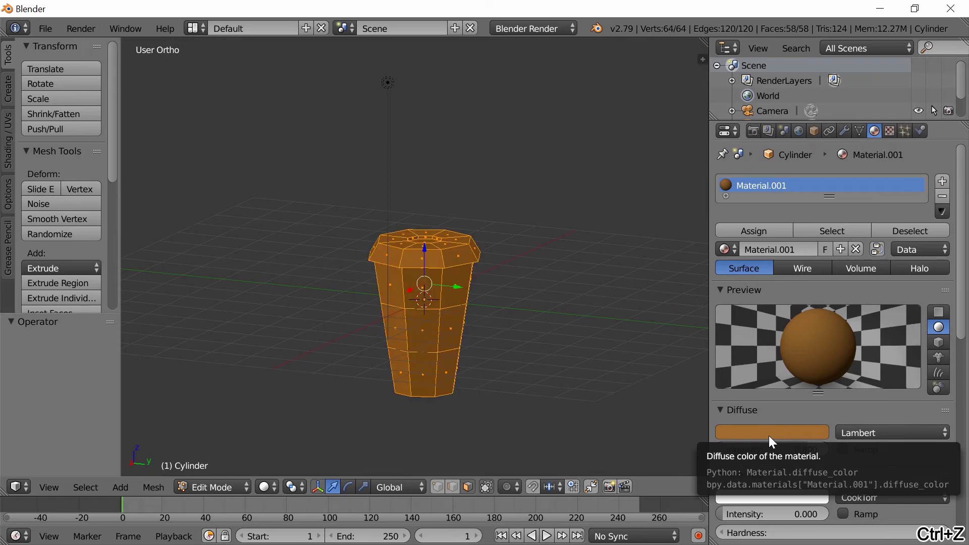
{"action": "middle_click_drag", "start_coordinate": [489, 400], "coordinate": [525, 394]}
{"action": "key", "text": "ctrl+z"}
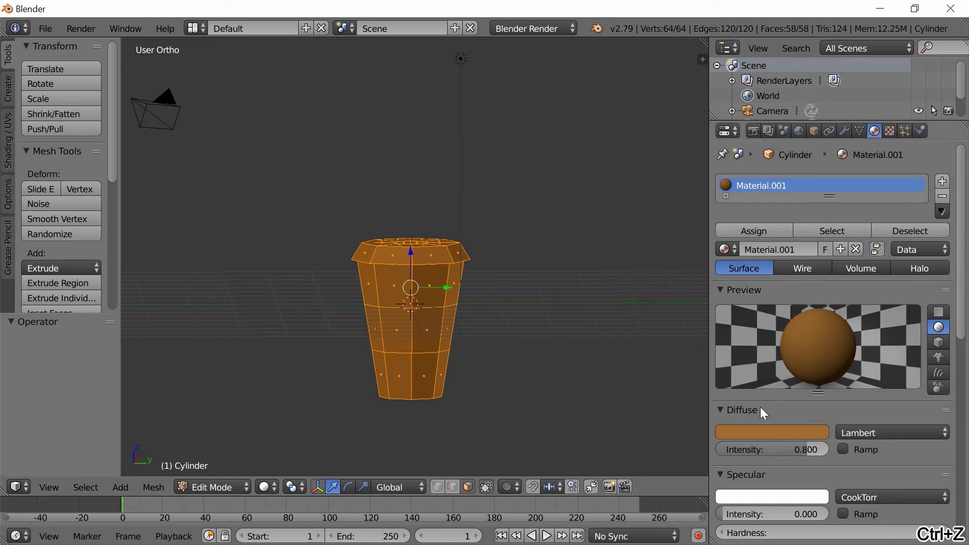
Select one face of the middle band and add a second material slot with a new material.
{"action": "right_click", "coordinate": [426, 329]}
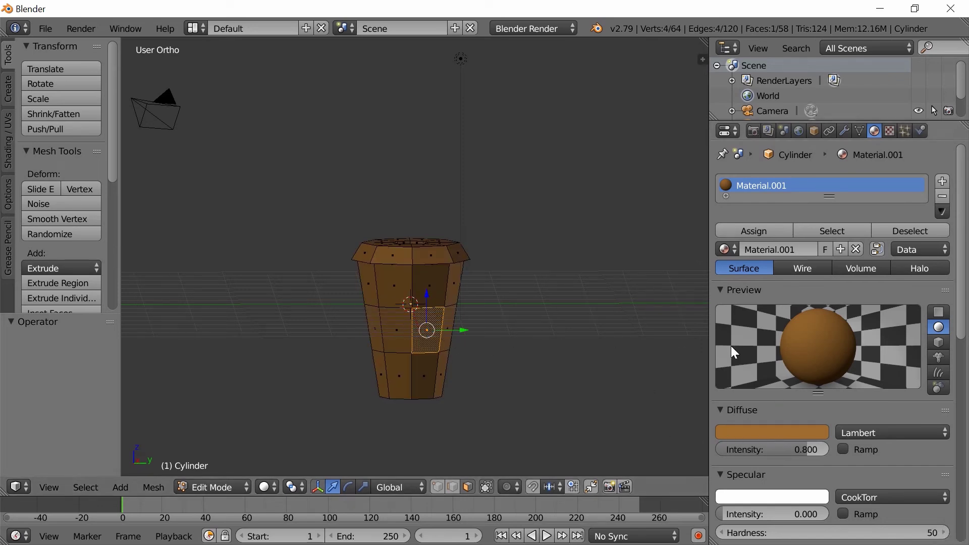
{"action": "left_click", "coordinate": [941, 184]}
{"action": "left_click", "coordinate": [809, 285]}
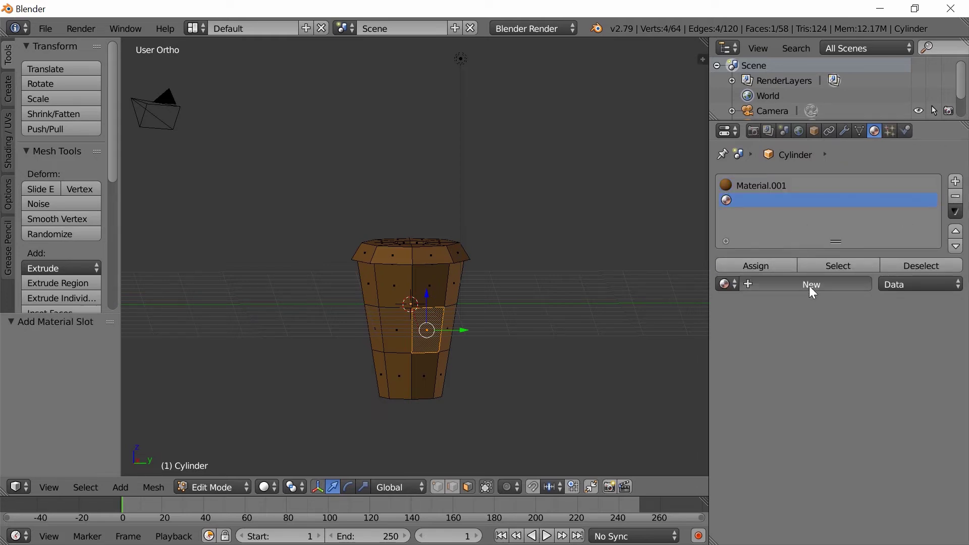
Extend the selection to all eight faces around the cup's middle band.
{"action": "right_click", "coordinate": [403, 328], "text": "shift"}
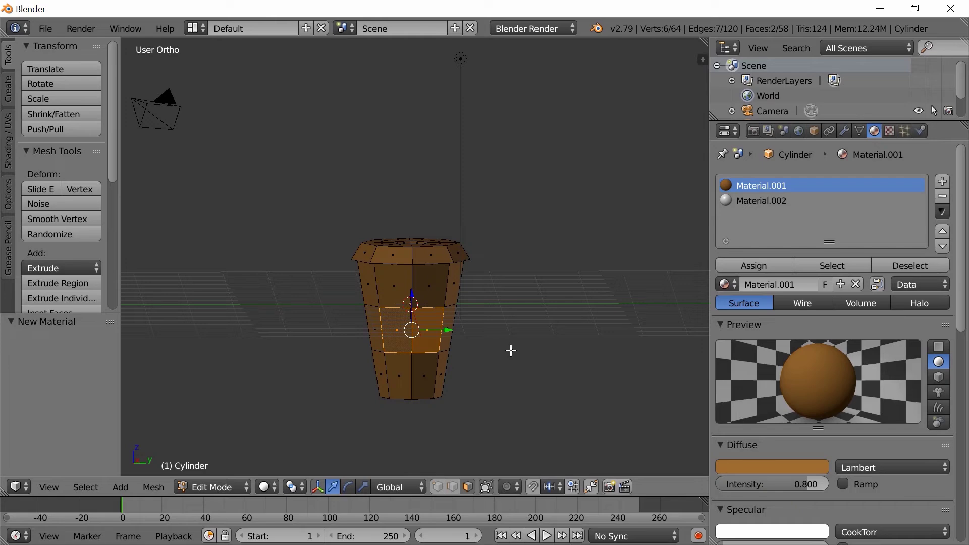
{"action": "middle_click_drag", "start_coordinate": [510, 348], "coordinate": [447, 364]}
{"action": "right_click", "coordinate": [449, 328], "text": "shift"}
{"action": "right_click", "coordinate": [472, 330], "text": "shift"}
{"action": "middle_click_drag", "start_coordinate": [532, 351], "coordinate": [418, 330]}
{"action": "right_click", "coordinate": [434, 352], "text": "shift"}
{"action": "right_click", "coordinate": [400, 331], "text": "shift"}
{"action": "right_click", "coordinate": [424, 328], "text": "shift"}
{"action": "right_click", "coordinate": [445, 329], "text": "shift"}
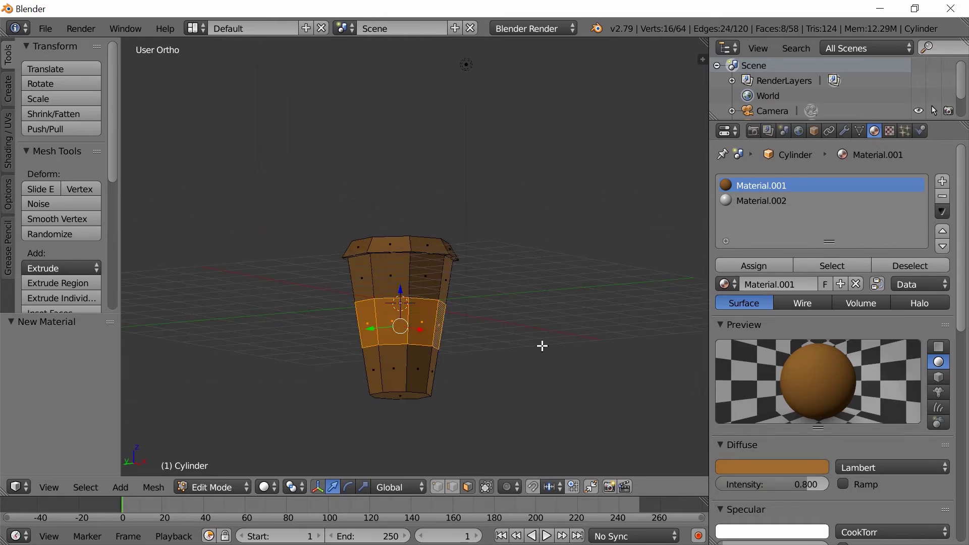
Brighten Material.001's brown diffuse colour slightly.
{"action": "left_click", "coordinate": [775, 463]}
{"action": "left_click_drag", "start_coordinate": [817, 321], "coordinate": [817, 298]}
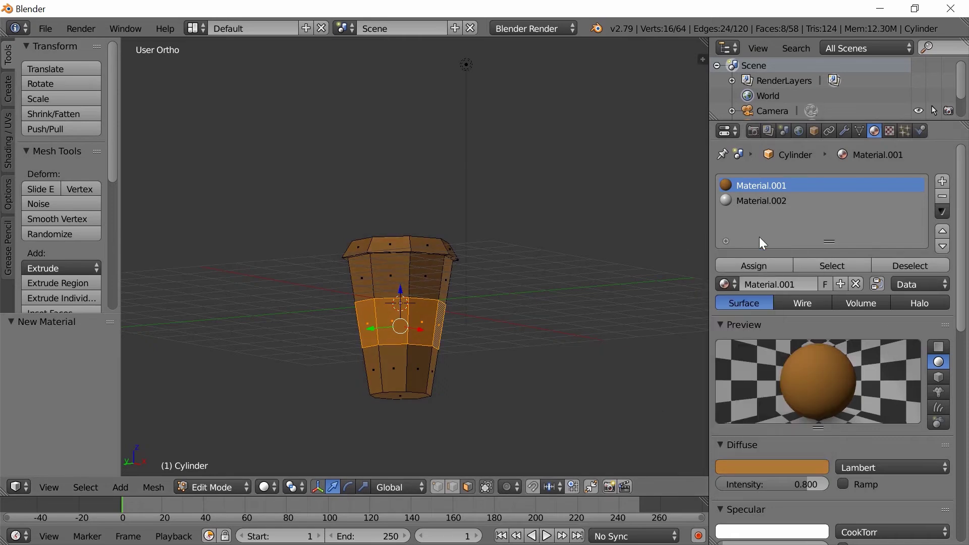
Set Material.002's specular intensity to 0 and its diffuse colour to a muted olive yellow.
{"action": "left_click", "coordinate": [756, 207]}
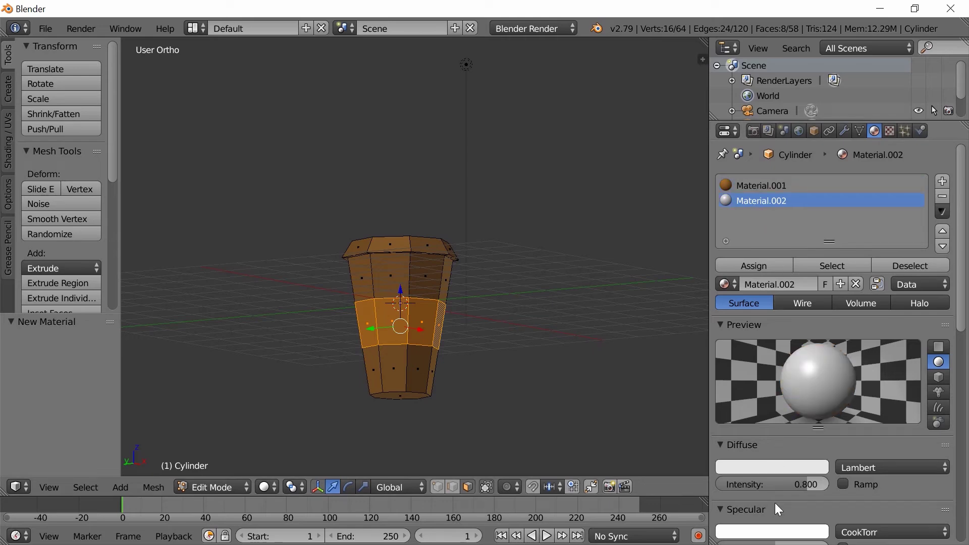
{"action": "scroll", "coordinate": [775, 503], "scroll_direction": "down", "scroll_amount": 1}
{"action": "scroll", "coordinate": [776, 504], "scroll_direction": "down", "scroll_amount": 2}
{"action": "left_click_drag", "start_coordinate": [807, 488], "coordinate": [722, 488]}
{"action": "left_click", "coordinate": [759, 407]}
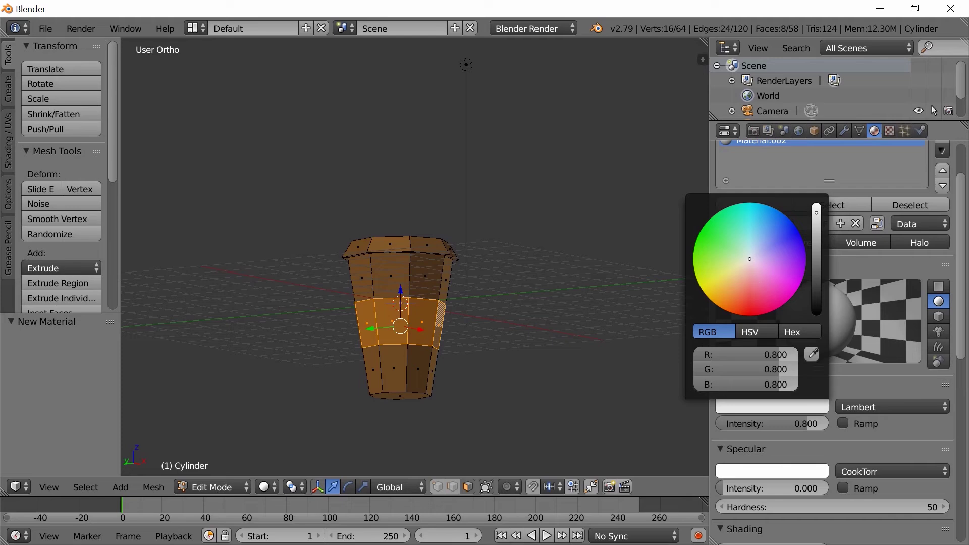
{"action": "left_click", "coordinate": [723, 276]}
{"action": "left_click_drag", "start_coordinate": [816, 214], "coordinate": [816, 238]}
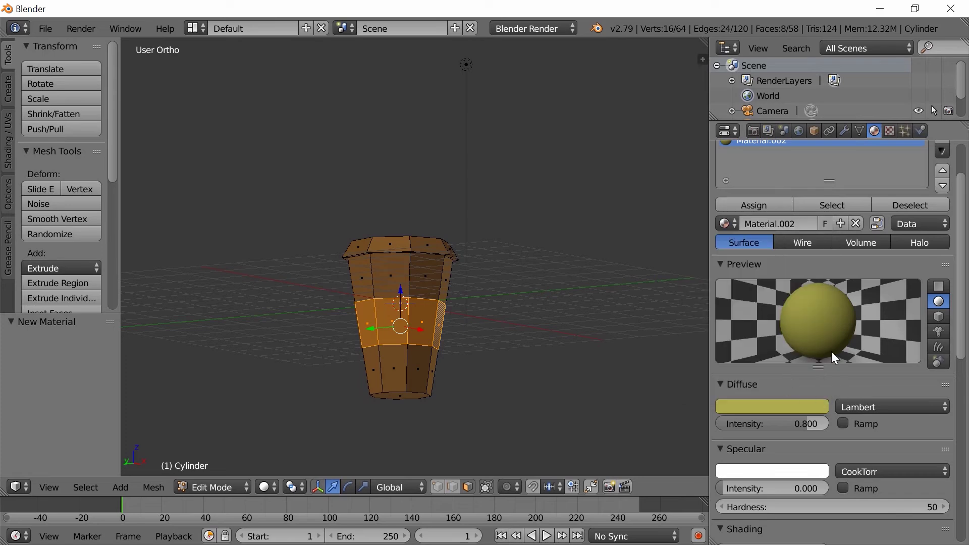
Assign Material.002 to the selected faces of the middle band.
{"action": "middle_click_drag", "start_coordinate": [571, 358], "coordinate": [525, 389]}
{"action": "key", "text": "Tab"}
{"action": "key", "text": "Tab"}
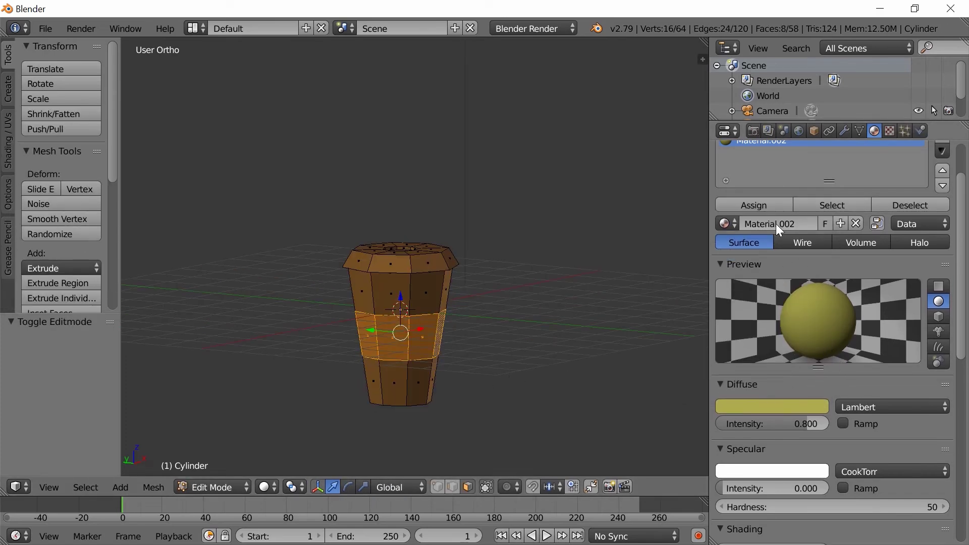
{"action": "scroll", "coordinate": [793, 270], "scroll_direction": "up", "scroll_amount": 3}
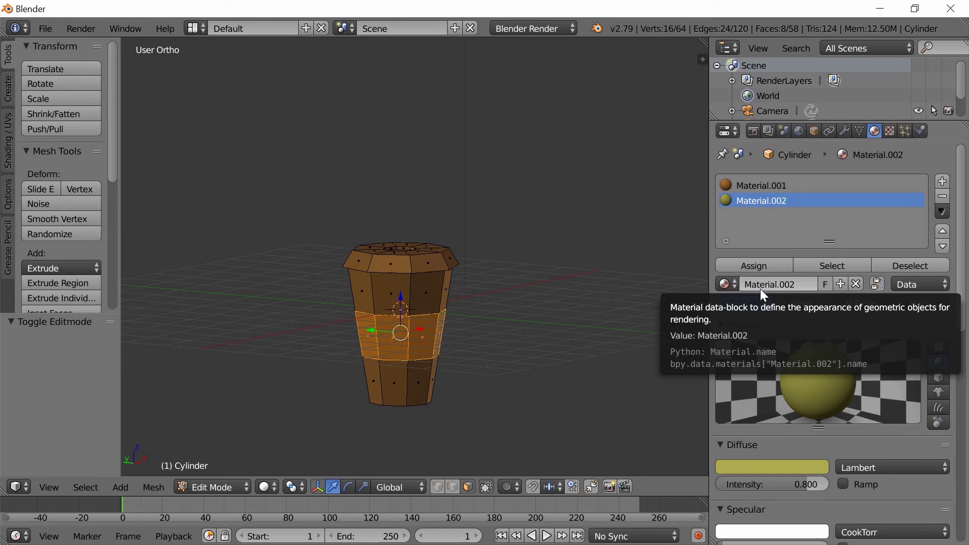
{"action": "left_click", "coordinate": [748, 268]}
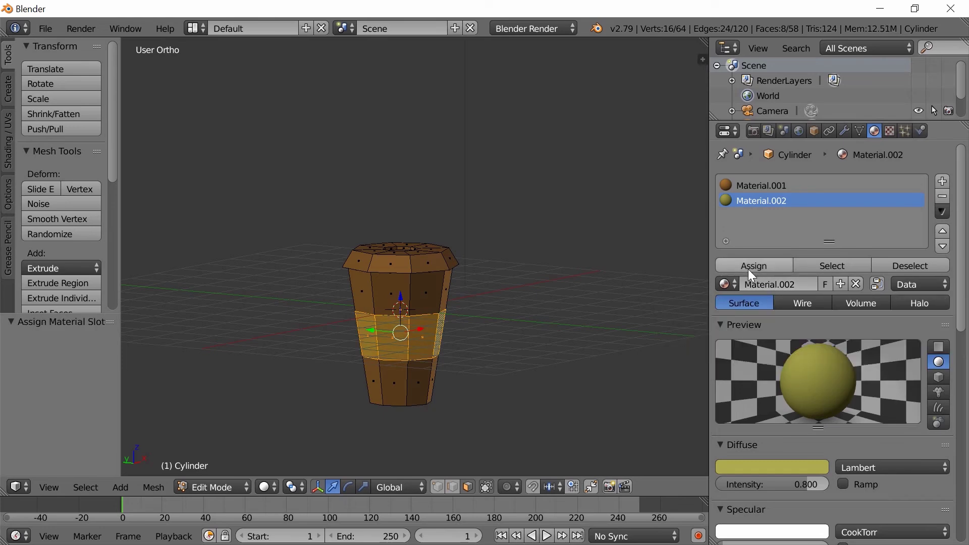
Return to Object Mode and narrow the properties area to enlarge the view of the cup.
{"action": "key", "text": "Tab"}
{"action": "scroll", "coordinate": [544, 357], "scroll_direction": "up", "scroll_amount": 1}
{"action": "scroll", "coordinate": [544, 357], "scroll_direction": "down", "scroll_amount": 2}
{"action": "middle_click_drag", "start_coordinate": [537, 344], "coordinate": [466, 349]}
{"action": "left_click_drag", "start_coordinate": [709, 196], "coordinate": [817, 209]}
{"action": "mouse_move", "coordinate": [604, 316]}
{"action": "middle_mouse_down"}
{"action": "mouse_move", "coordinate": [597, 354]}
{"action": "mouse_move", "coordinate": [647, 319]}
{"action": "mouse_move", "coordinate": [623, 316]}
{"action": "middle_mouse_up"}
{"action": "middle_click_drag", "start_coordinate": [510, 331], "coordinate": [546, 347]}
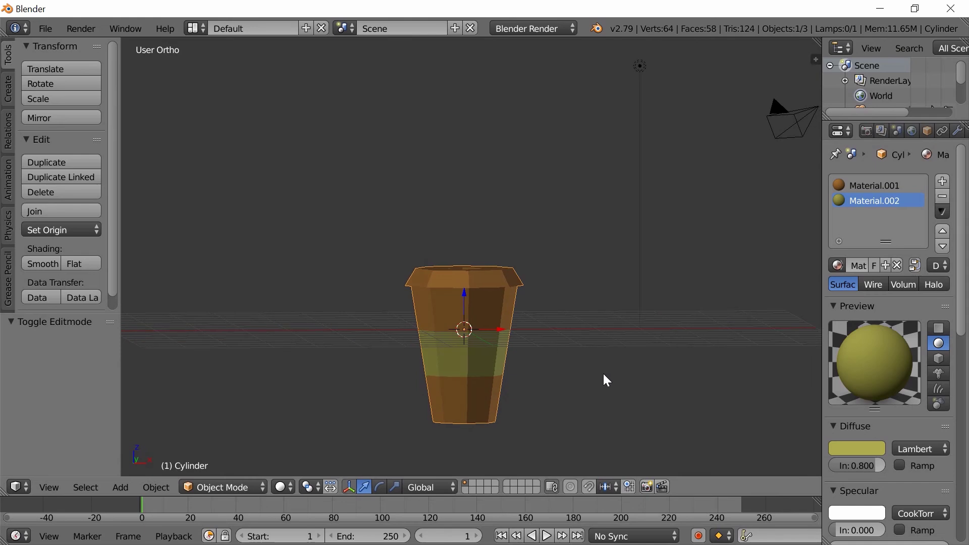